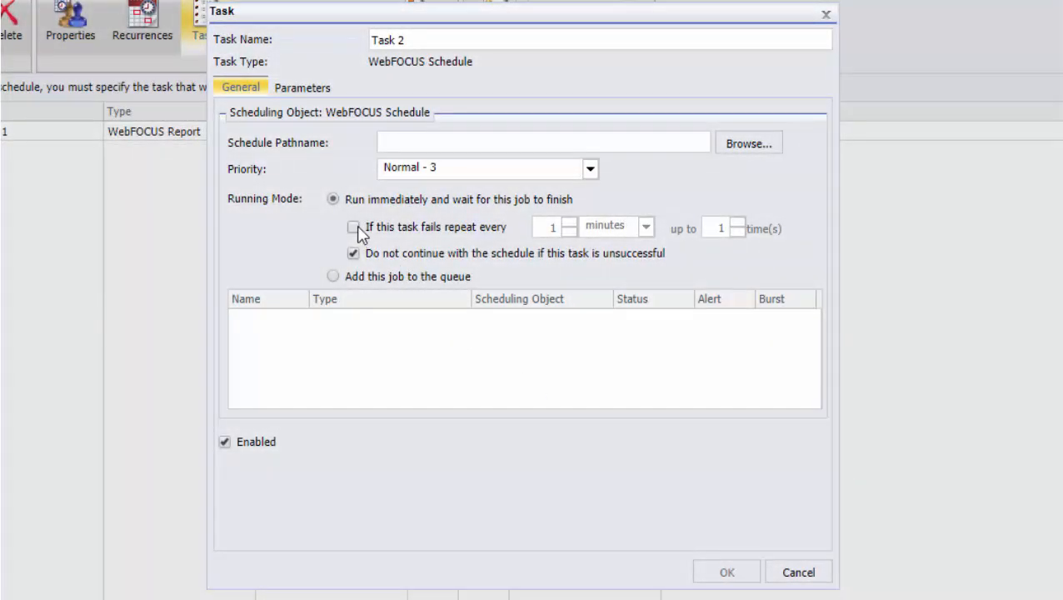
- Enable retry on failure for Task 2, repeating every 5 minutes, and raise the maximum number of repeats
{"action": "left_click", "coordinate": [354, 228]}
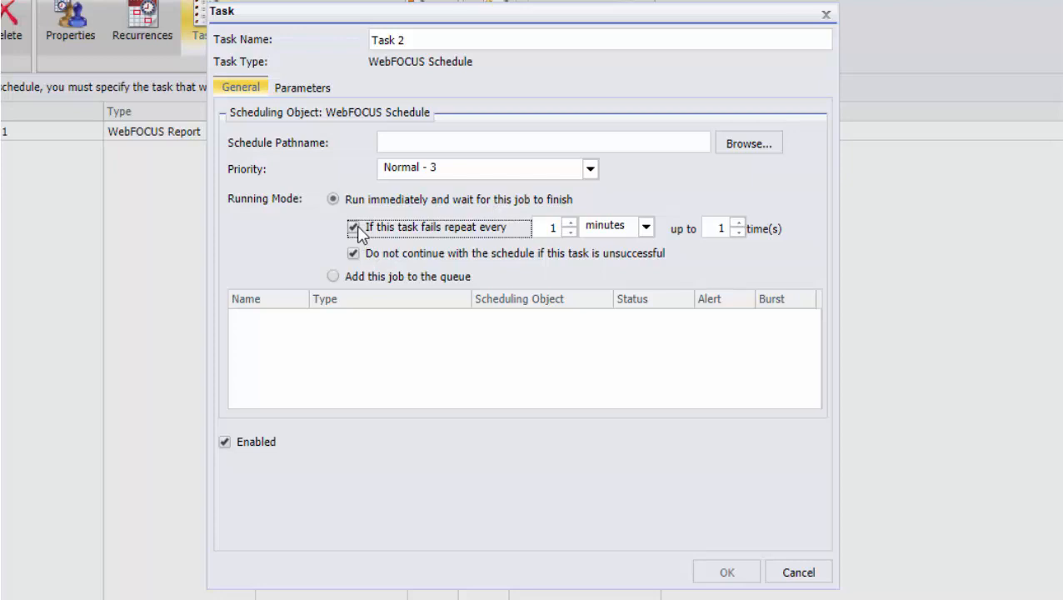
{"action": "left_click", "coordinate": [571, 223]}
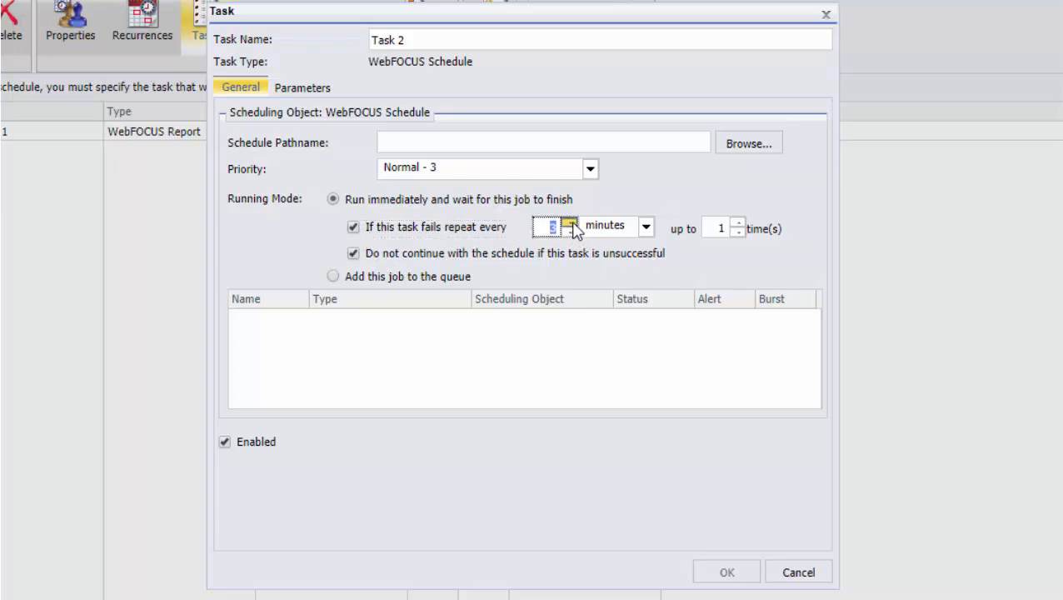
{"action": "left_click", "coordinate": [571, 223]}
{"action": "left_click", "coordinate": [572, 222]}
{"action": "left_click", "coordinate": [737, 223]}
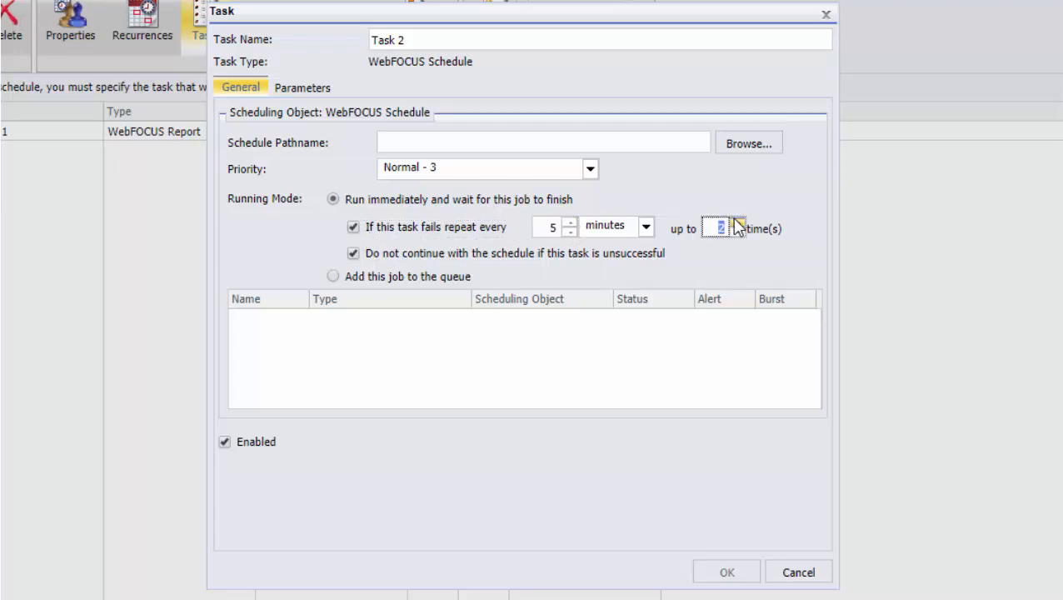
{"action": "left_click", "coordinate": [737, 223]}
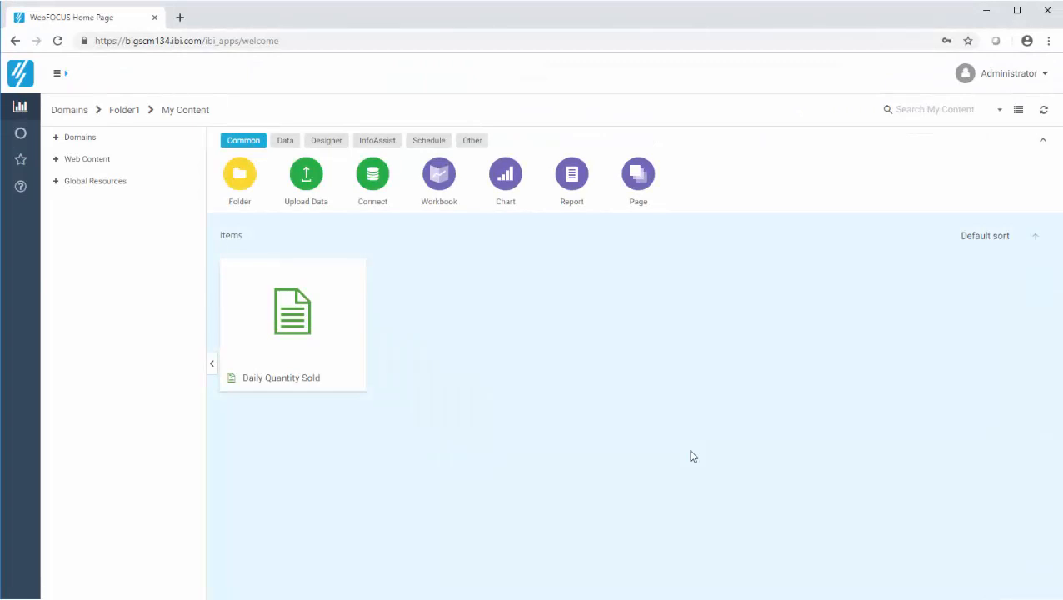
- Create a new schedule and title it "Extract Data and Run Reports"
{"action": "left_click", "coordinate": [429, 141]}
{"action": "left_click", "coordinate": [385, 183]}
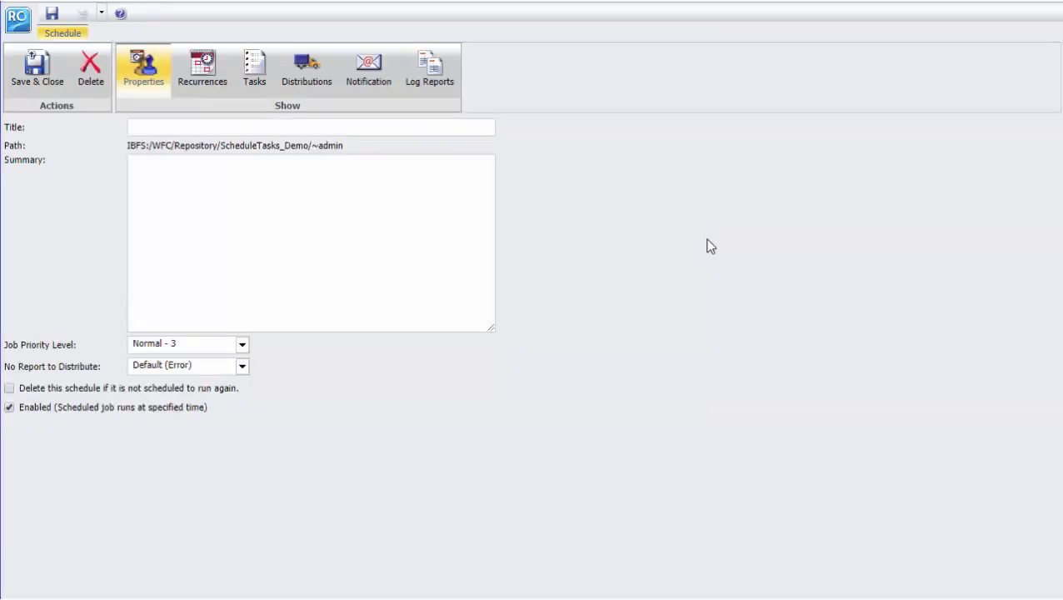
{"action": "left_click", "coordinate": [224, 128]}
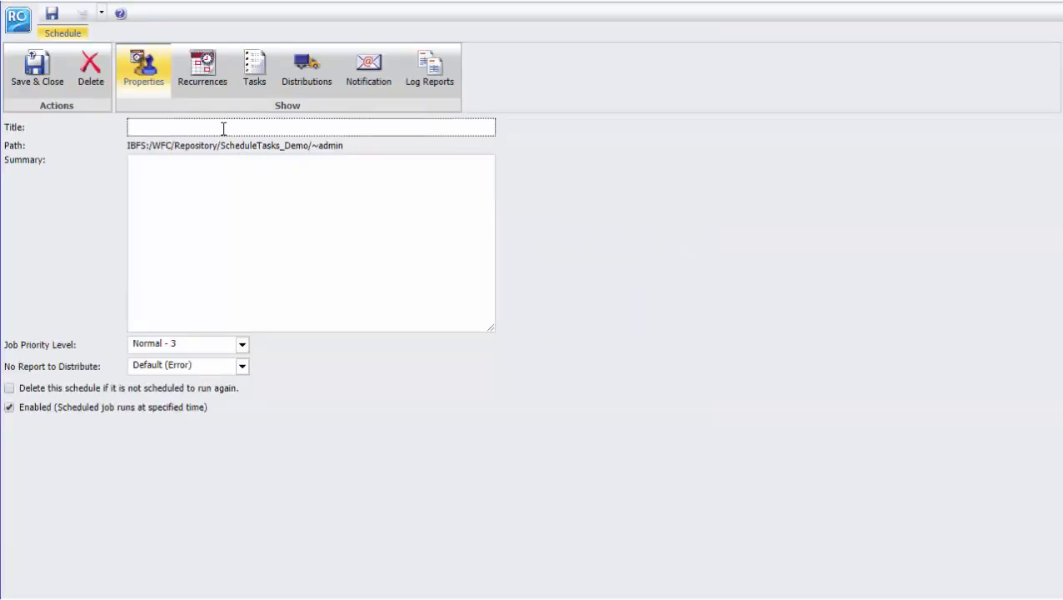
{"action": "type", "text": "Extract Data and Run Reports"}
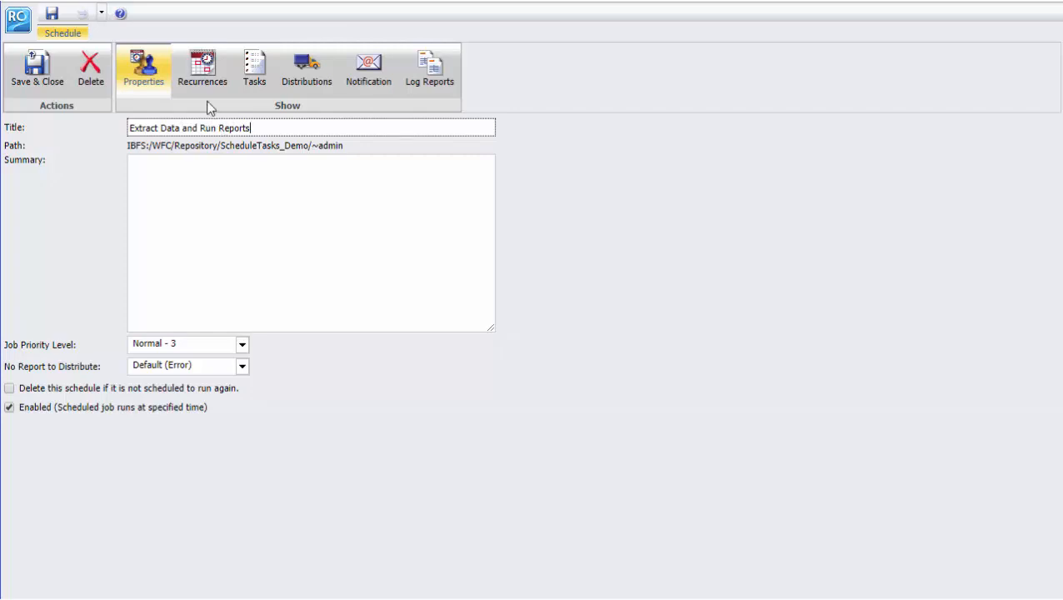
- Add a weekly recurrence that runs the schedule every 1 week on Monday
{"action": "left_click", "coordinate": [203, 69]}
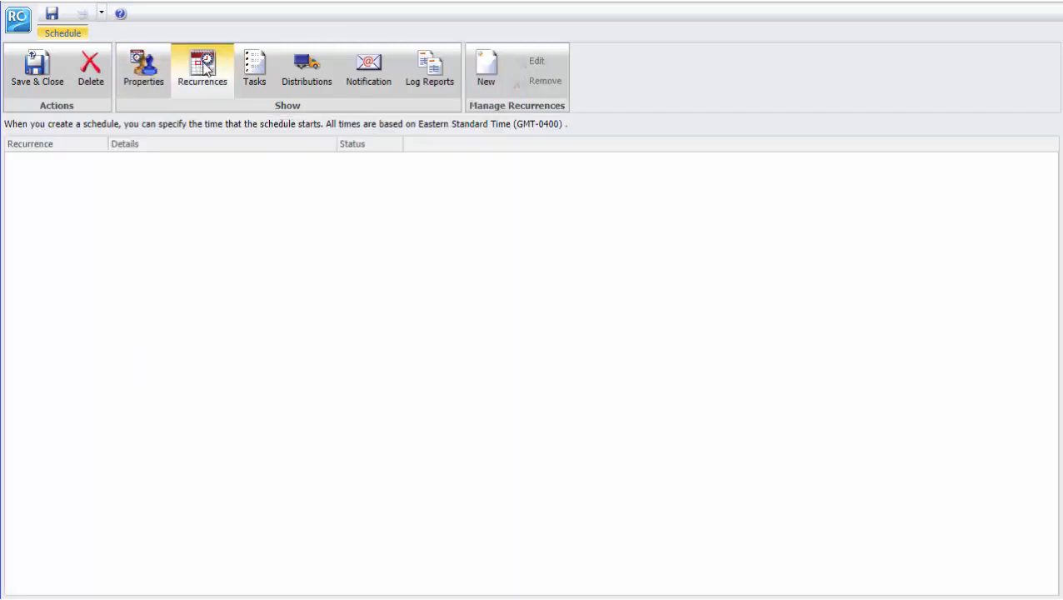
{"action": "left_click", "coordinate": [483, 67]}
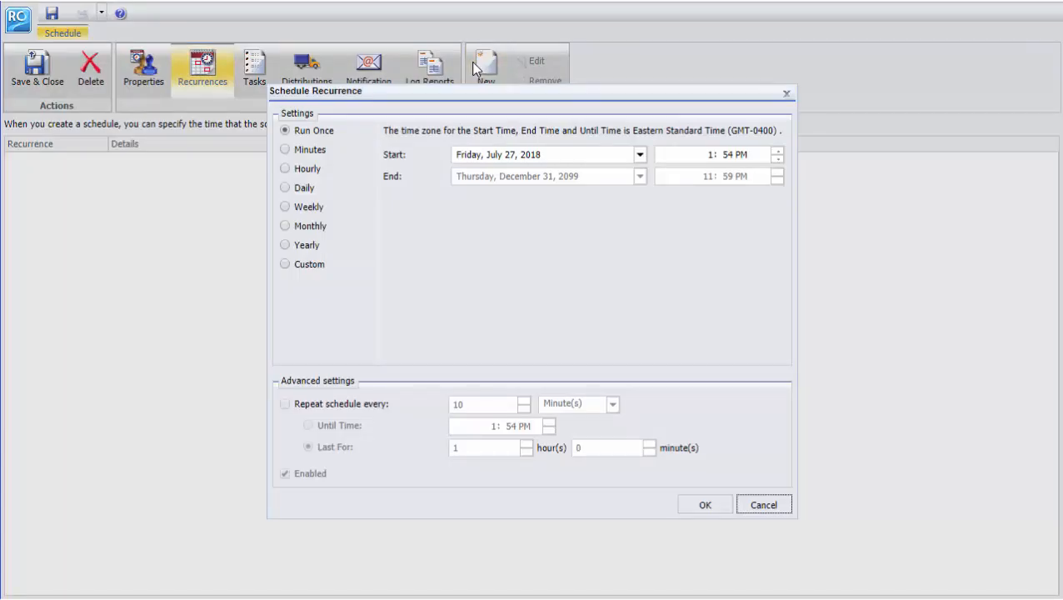
{"action": "left_click", "coordinate": [285, 207]}
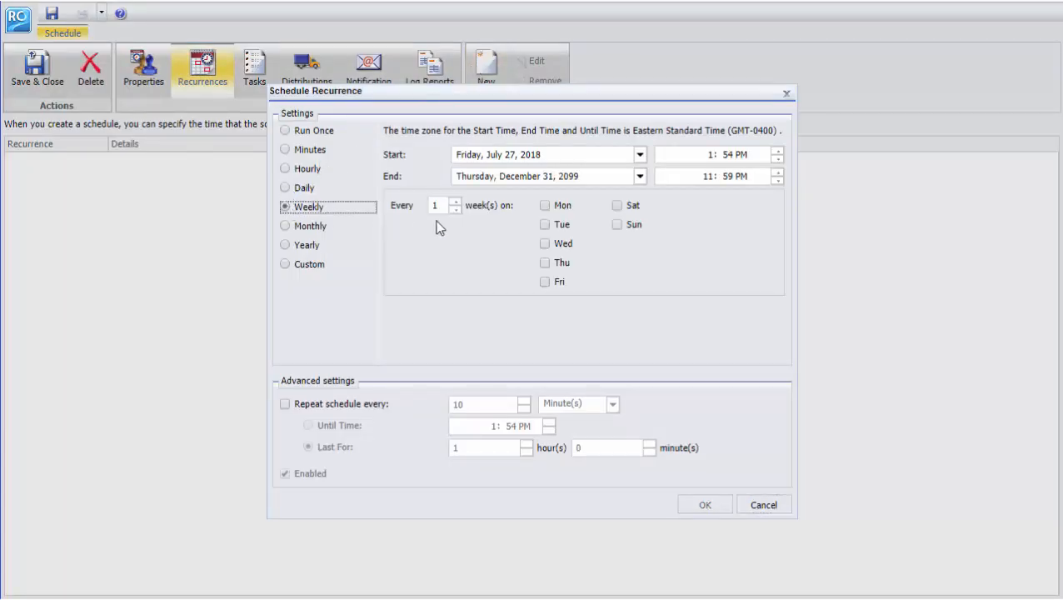
{"action": "left_click", "coordinate": [545, 204]}
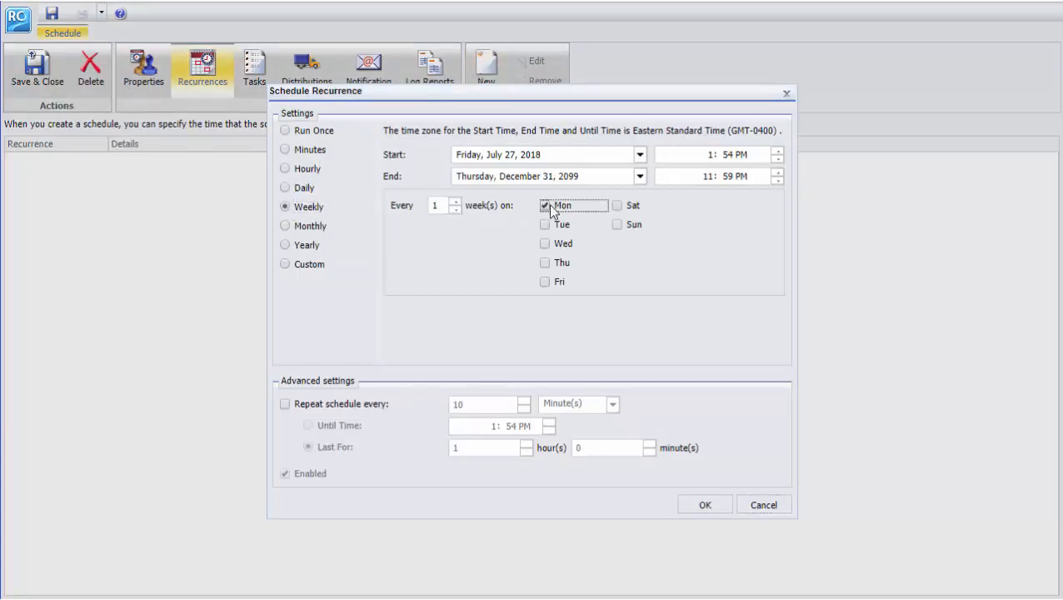
{"action": "left_click", "coordinate": [723, 507]}
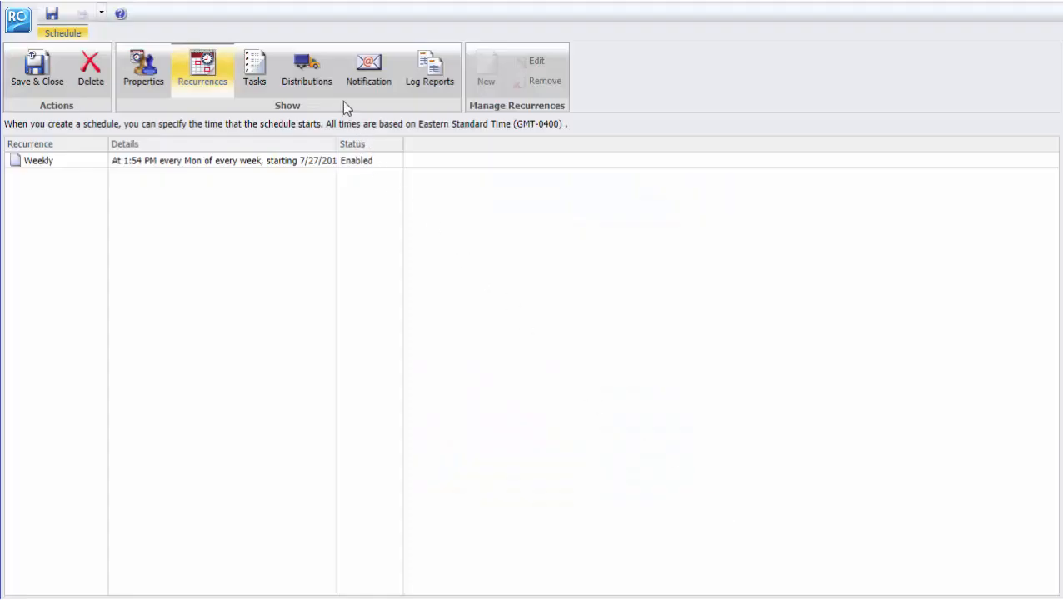
- Create a WebFOCUS Schedule task that uses the Extract Retail Data schedule from My Content
{"action": "left_click", "coordinate": [268, 75]}
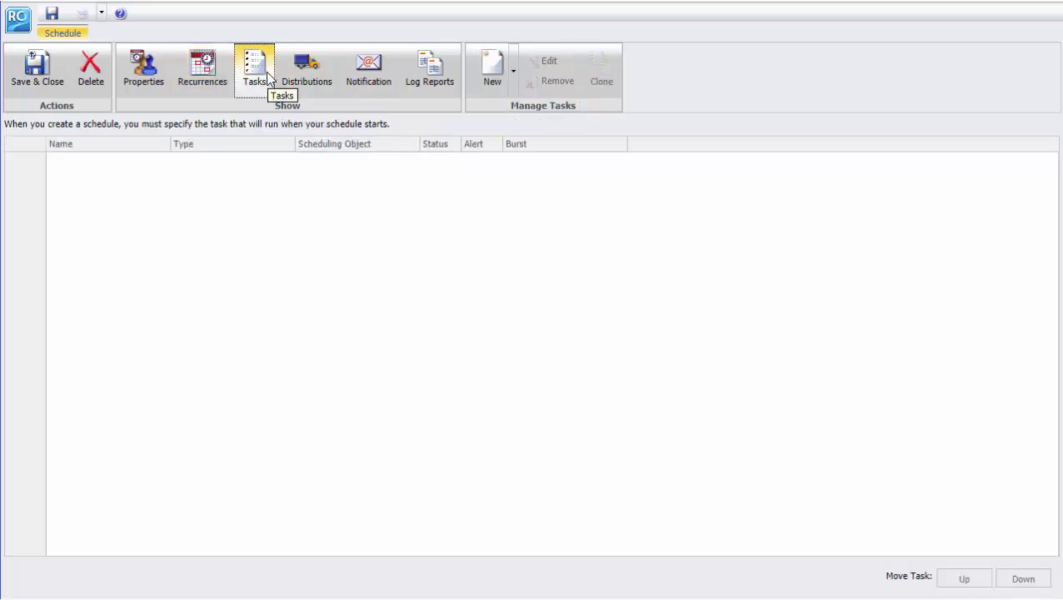
{"action": "left_click", "coordinate": [515, 75]}
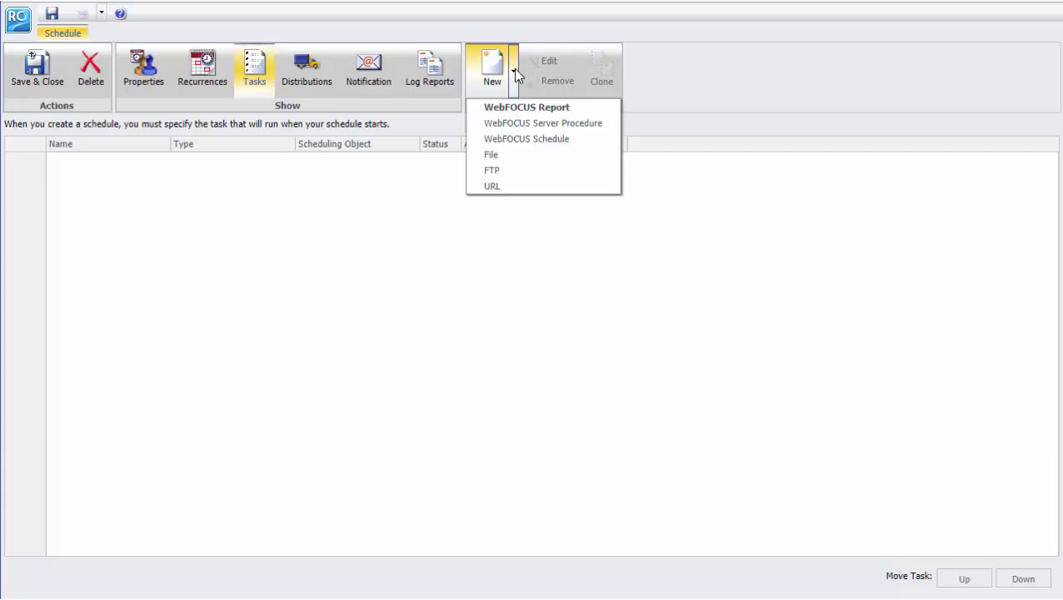
{"action": "left_click", "coordinate": [522, 139]}
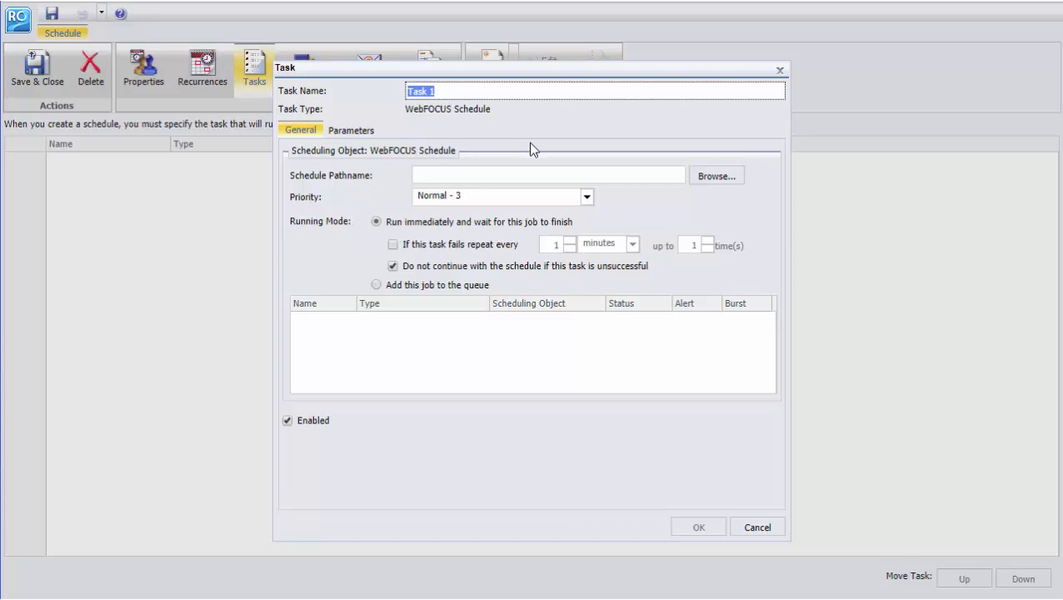
{"action": "left_click", "coordinate": [716, 175]}
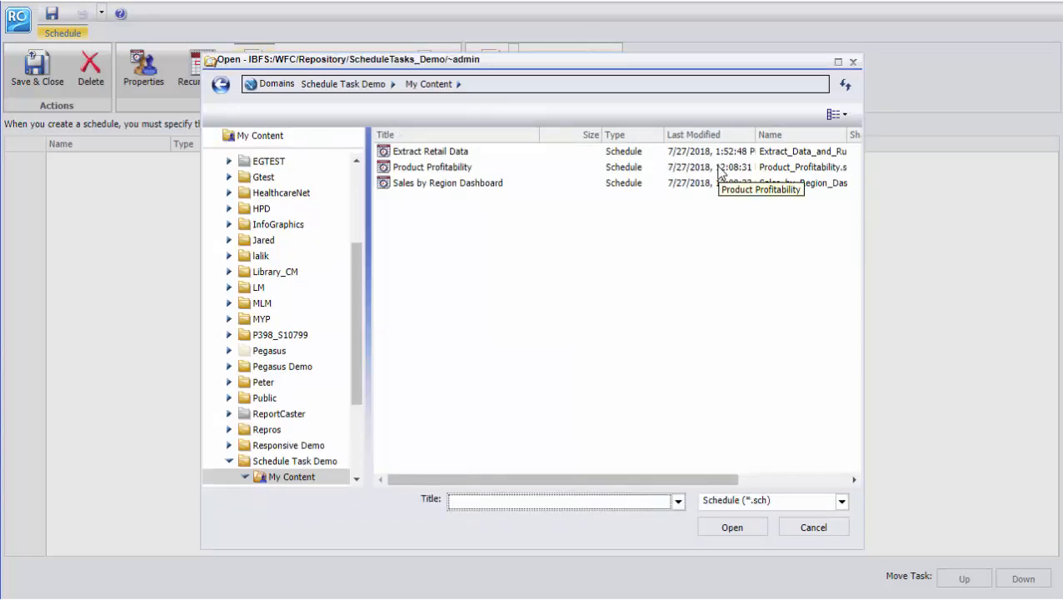
{"action": "left_click", "coordinate": [430, 153]}
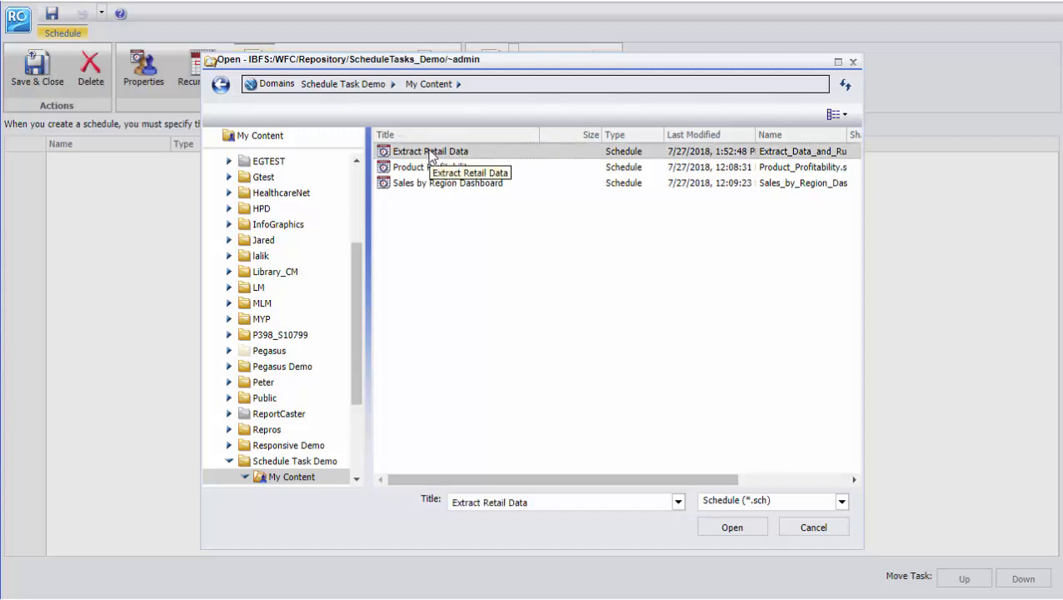
{"action": "left_click", "coordinate": [733, 527]}
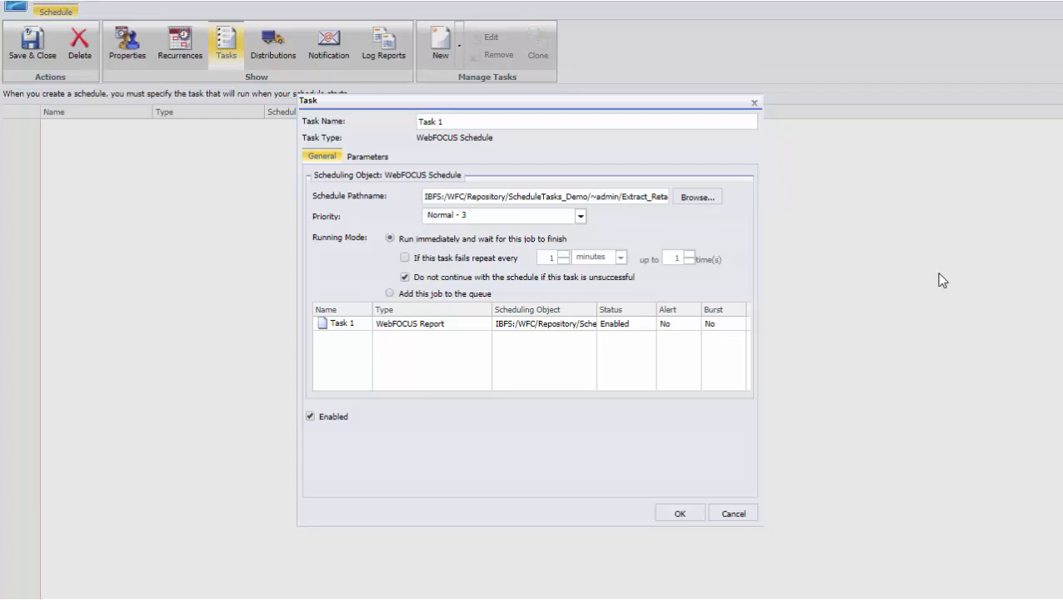
- Set the Extract Retail Data task to repeat on failure every 5 minutes up to 3 times, and confirm the task
{"action": "left_click", "coordinate": [405, 258]}
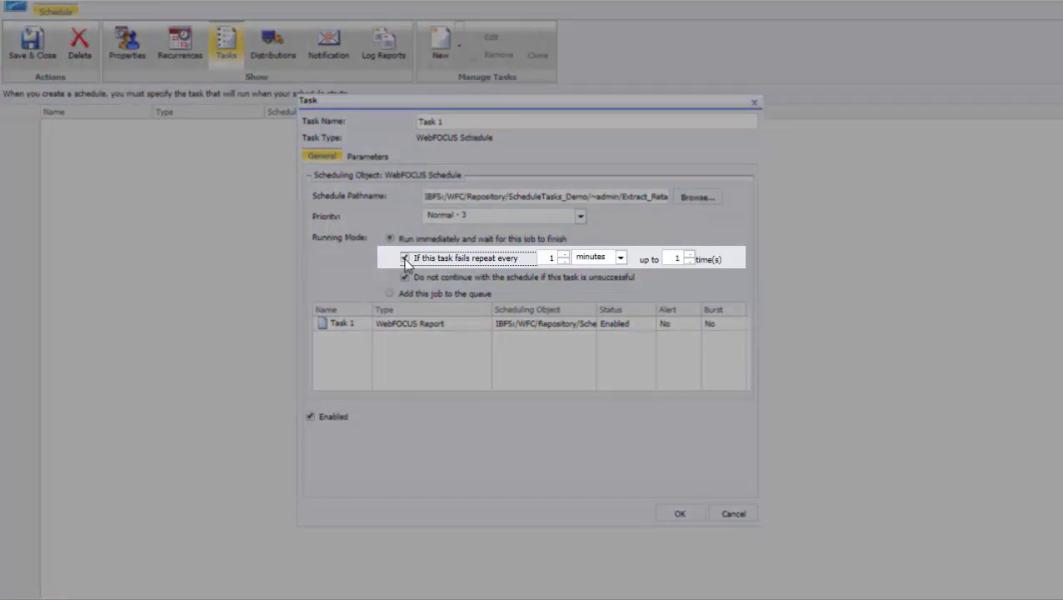
{"action": "left_click", "coordinate": [564, 260]}
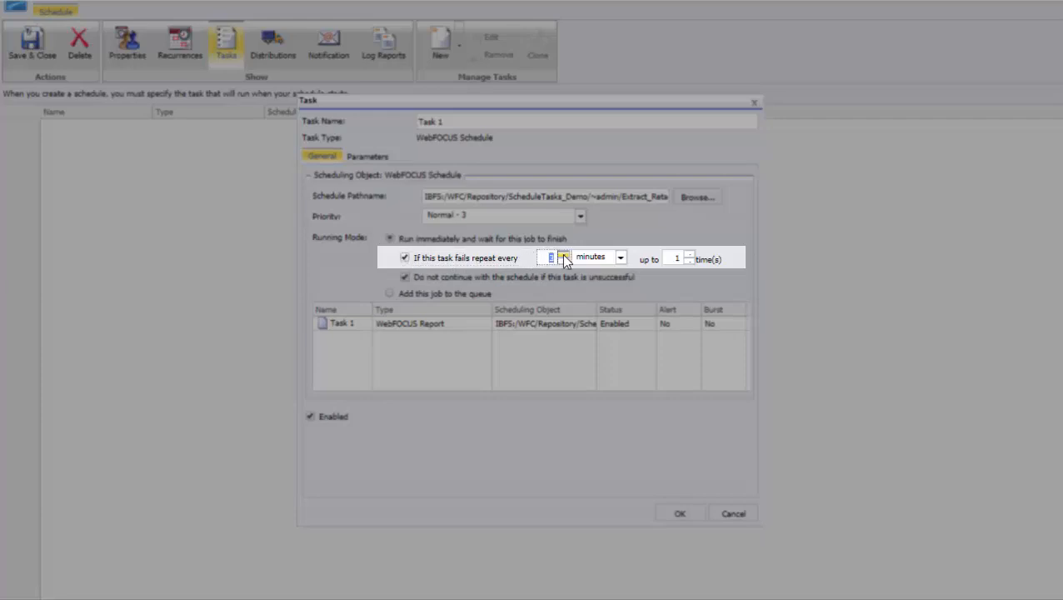
{"action": "left_click", "coordinate": [689, 255]}
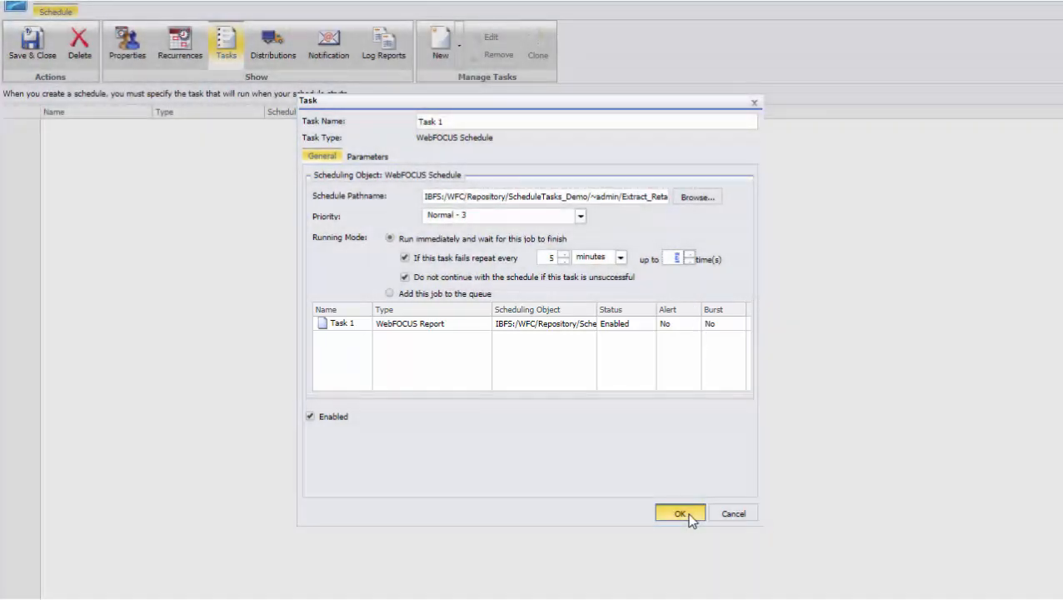
{"action": "left_click", "coordinate": [680, 513]}
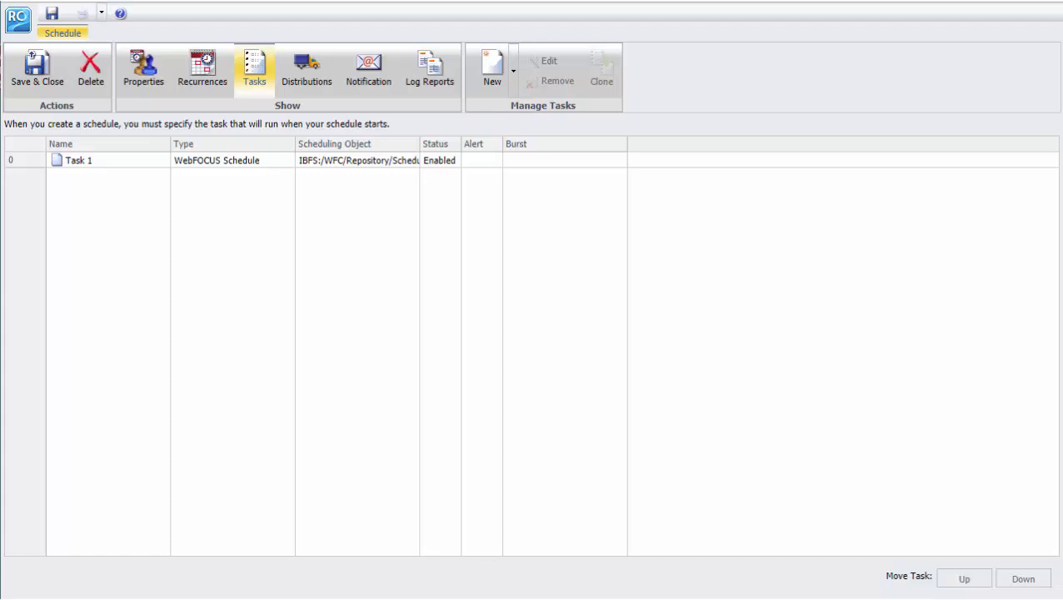
- Add a second WebFOCUS Schedule task for the Product Profitability schedule, with its running mode set to add the job to the queue
{"action": "left_click", "coordinate": [514, 83]}
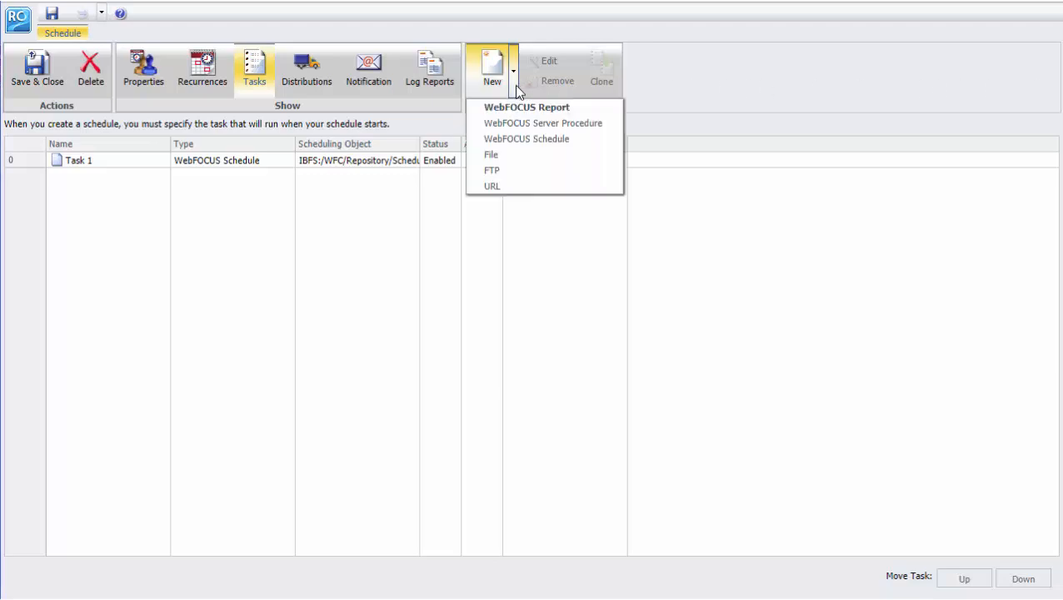
{"action": "left_click", "coordinate": [523, 139]}
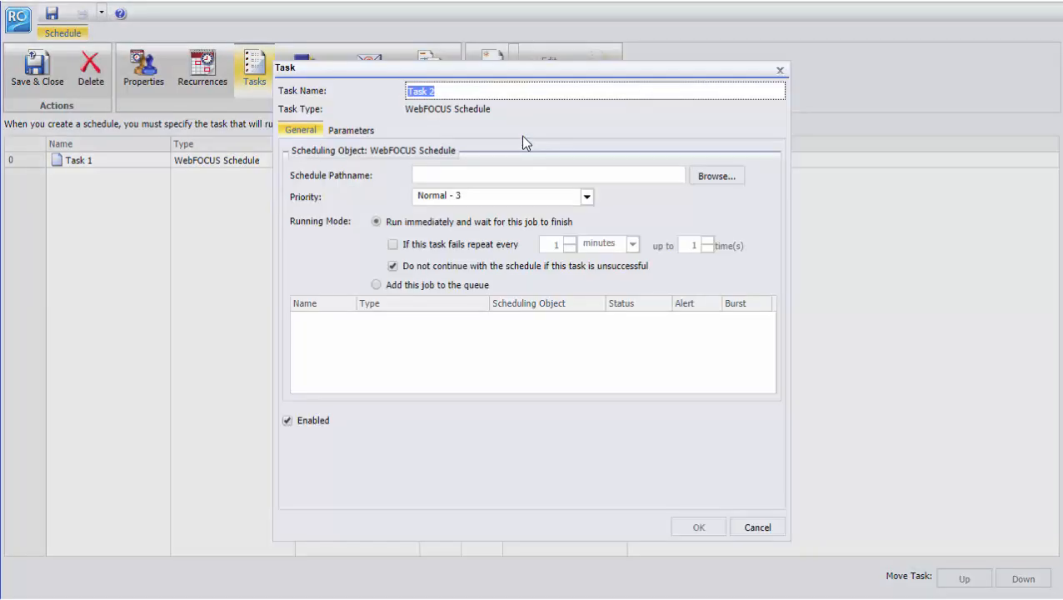
{"action": "left_click", "coordinate": [710, 177]}
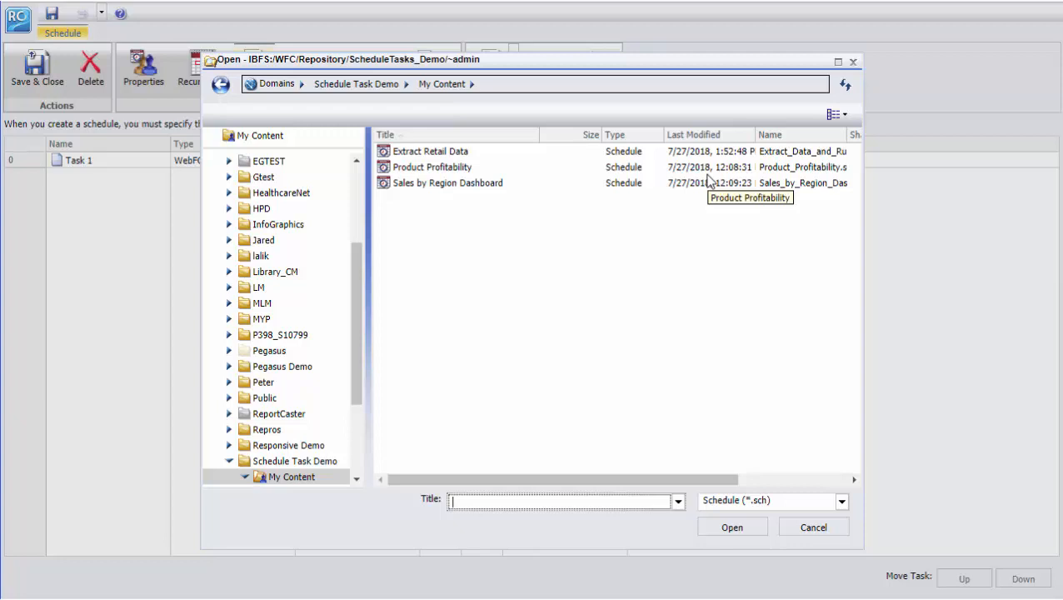
{"action": "left_click", "coordinate": [692, 170]}
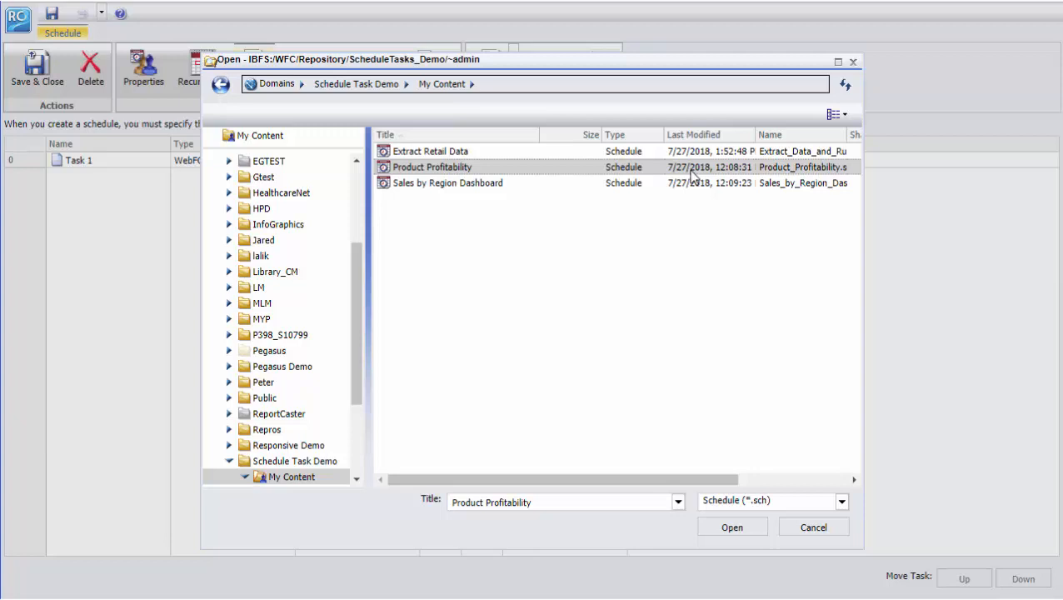
{"action": "left_click", "coordinate": [730, 527]}
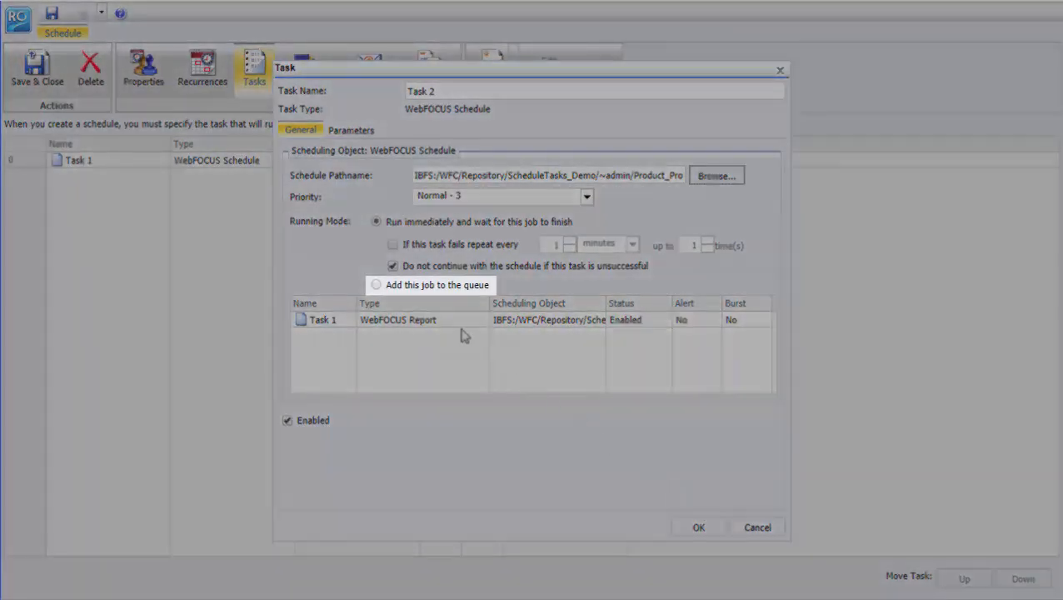
{"action": "left_click", "coordinate": [376, 286]}
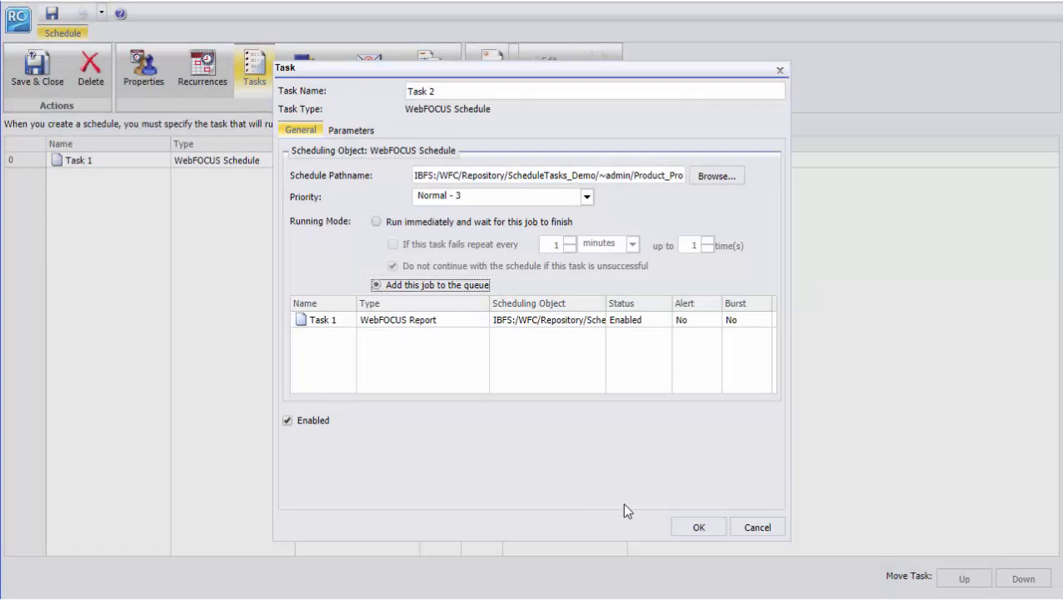
{"action": "left_click", "coordinate": [692, 525]}
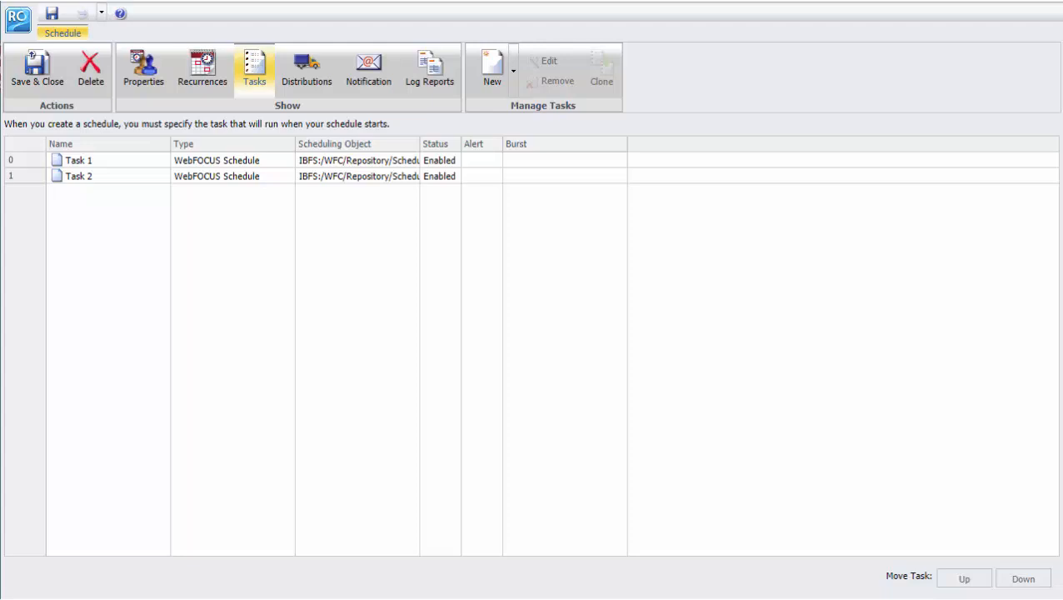
- Add a third WebFOCUS Schedule task for the Sales by Region Dashboard schedule, with its running mode set to add the job to the queue
{"action": "left_click", "coordinate": [514, 75]}
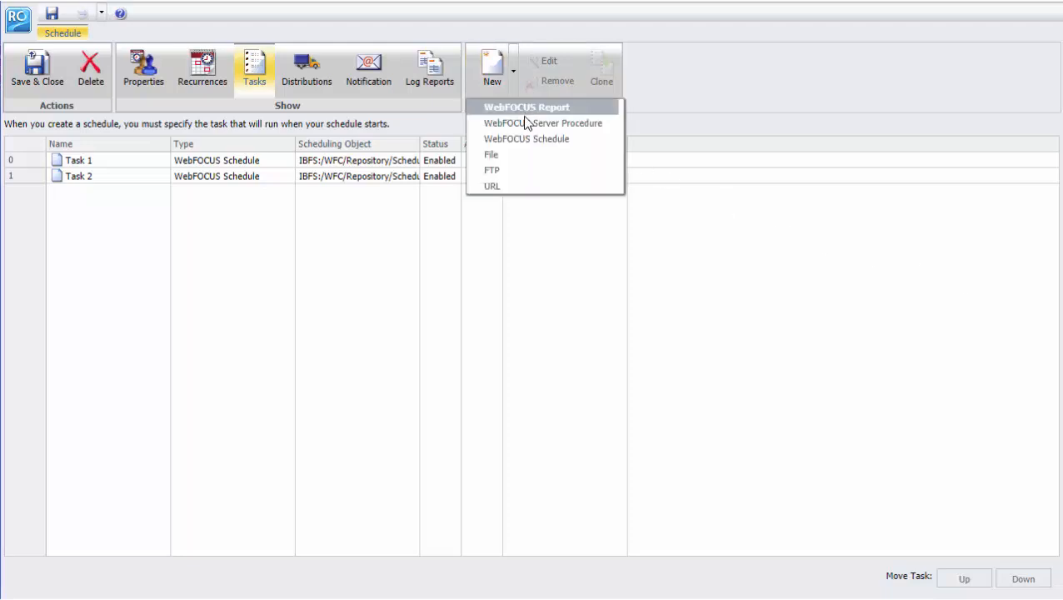
{"action": "left_click", "coordinate": [533, 148]}
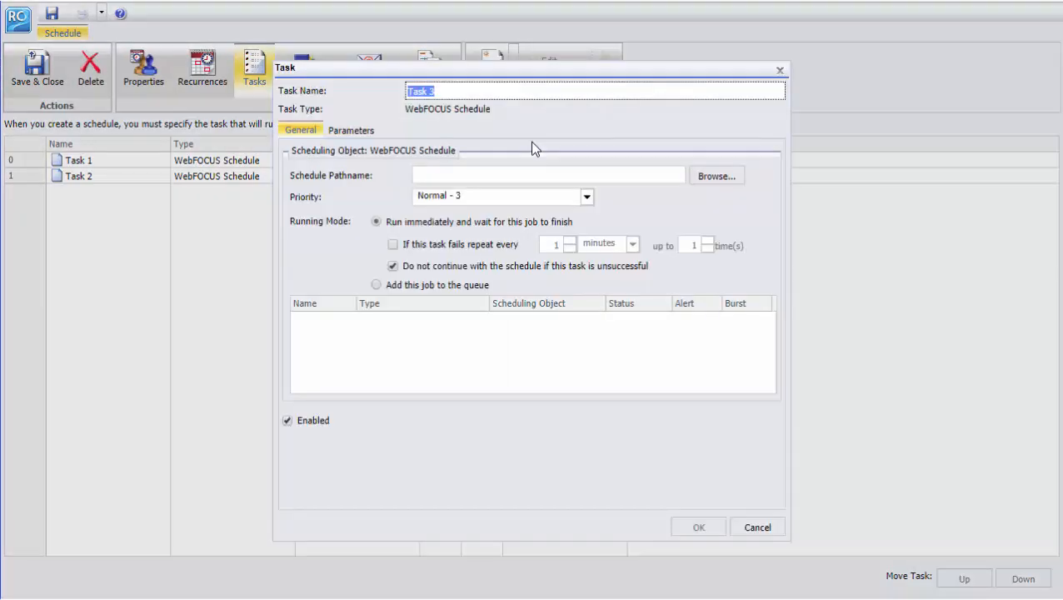
{"action": "left_click", "coordinate": [712, 175]}
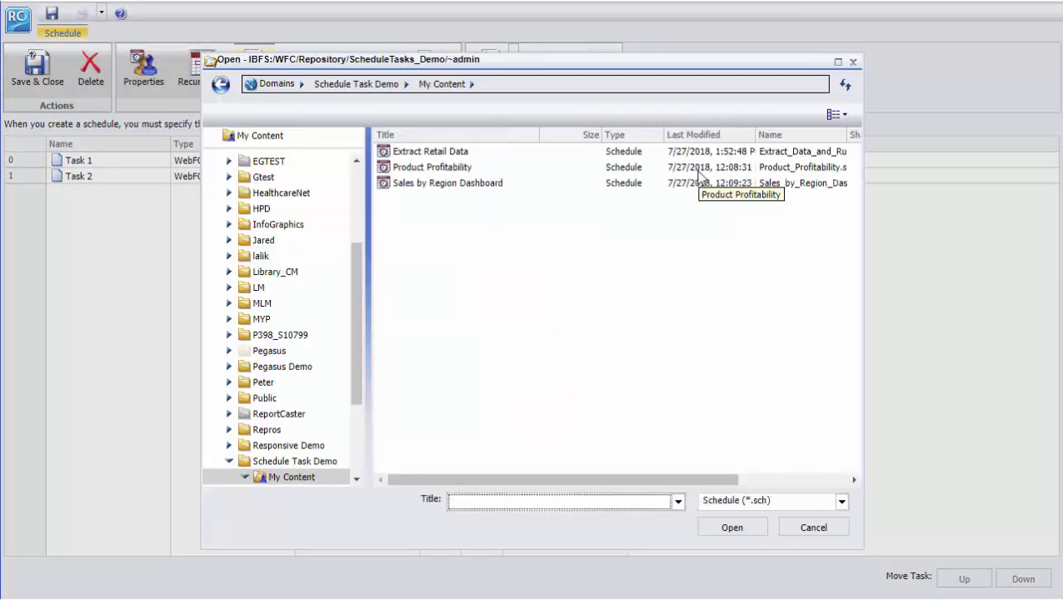
{"action": "left_click", "coordinate": [681, 184]}
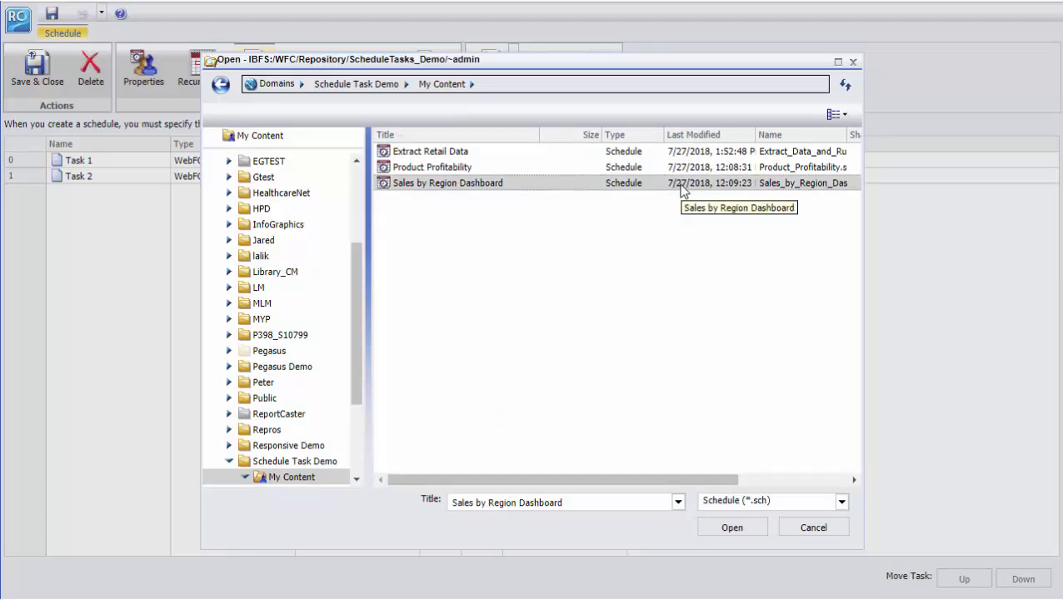
{"action": "left_click", "coordinate": [740, 528]}
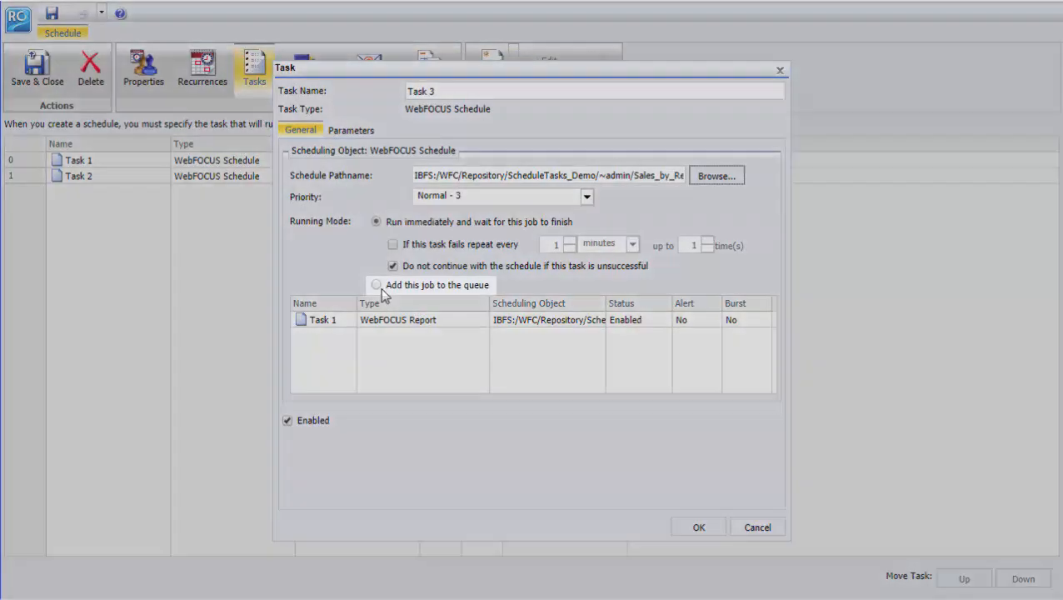
{"action": "left_click", "coordinate": [378, 286]}
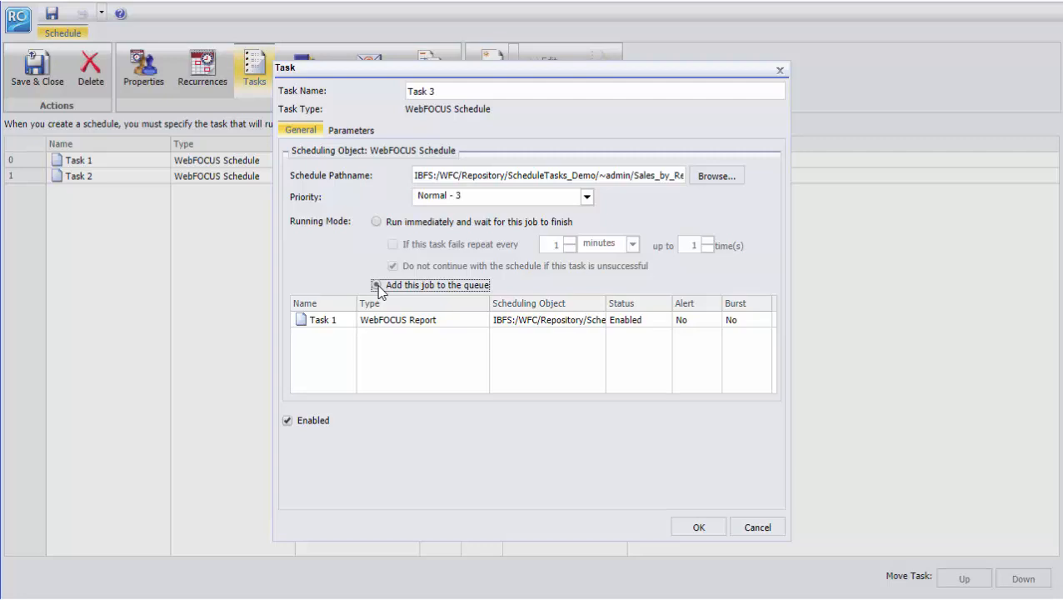
{"action": "left_click", "coordinate": [694, 527]}
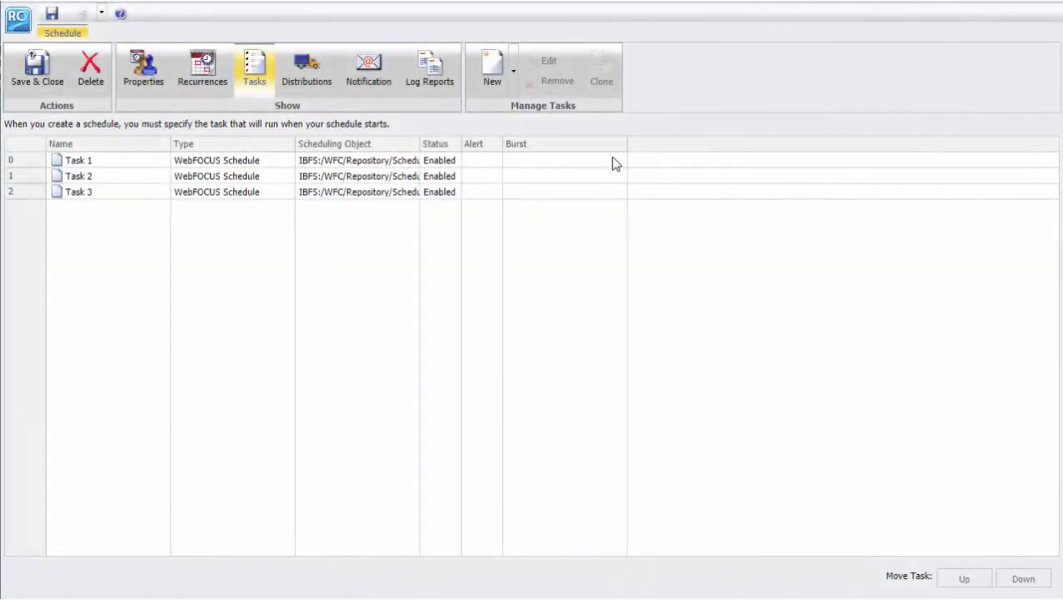
- Create an Email distribution for the schedule and enter the recipient's e-mail address
{"action": "left_click", "coordinate": [316, 81]}
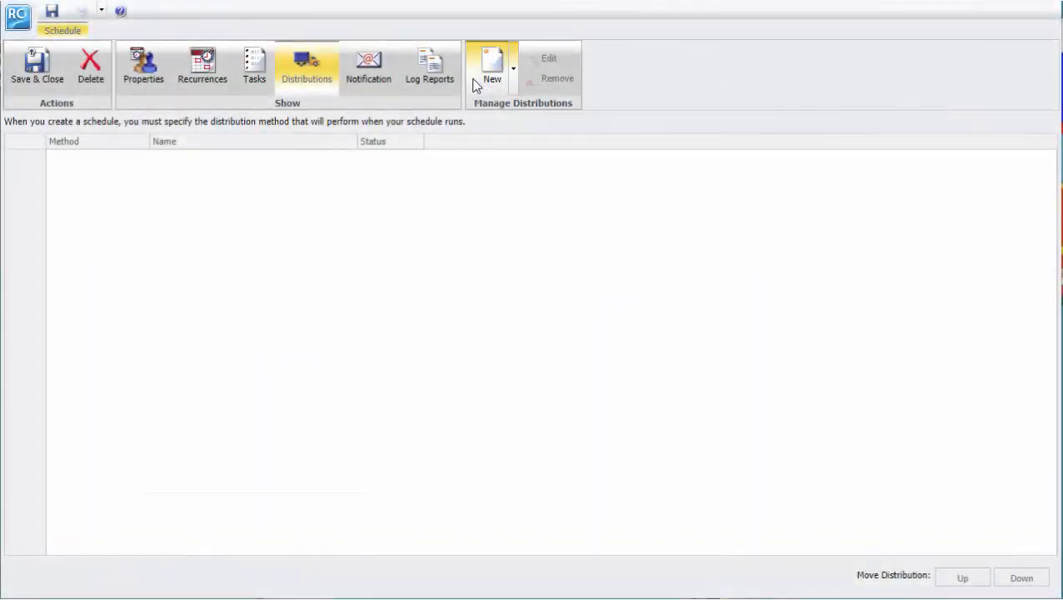
{"action": "left_click", "coordinate": [473, 85]}
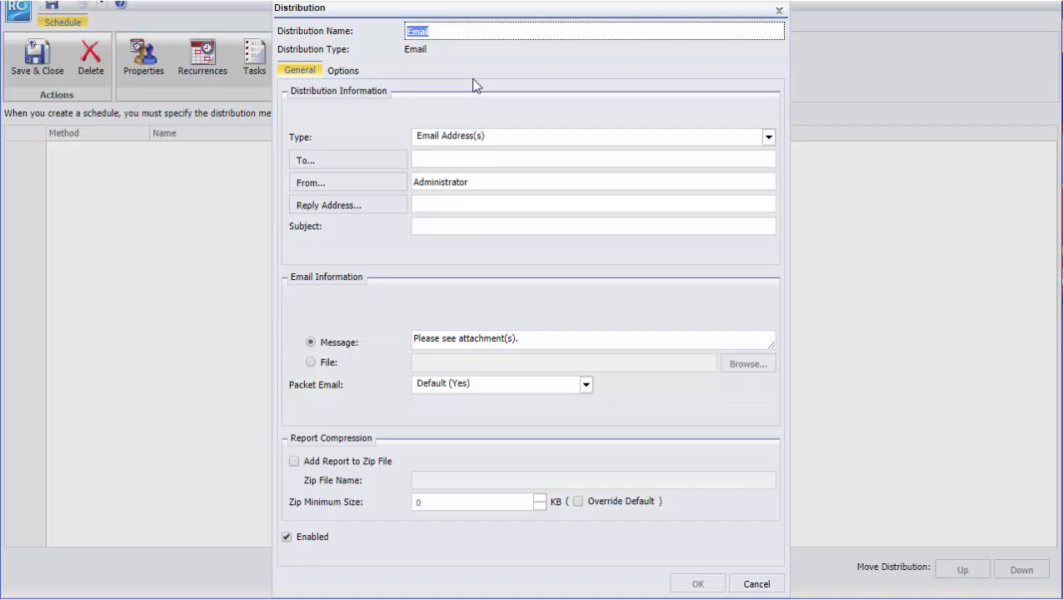
{"action": "left_click", "coordinate": [461, 155]}
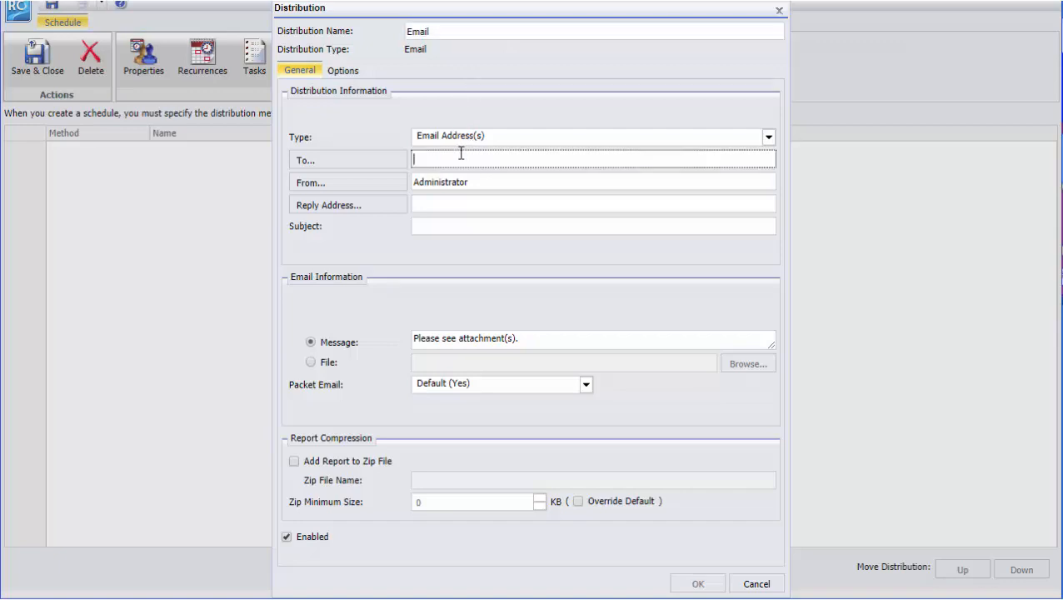
{"action": "type", "text": "user"}
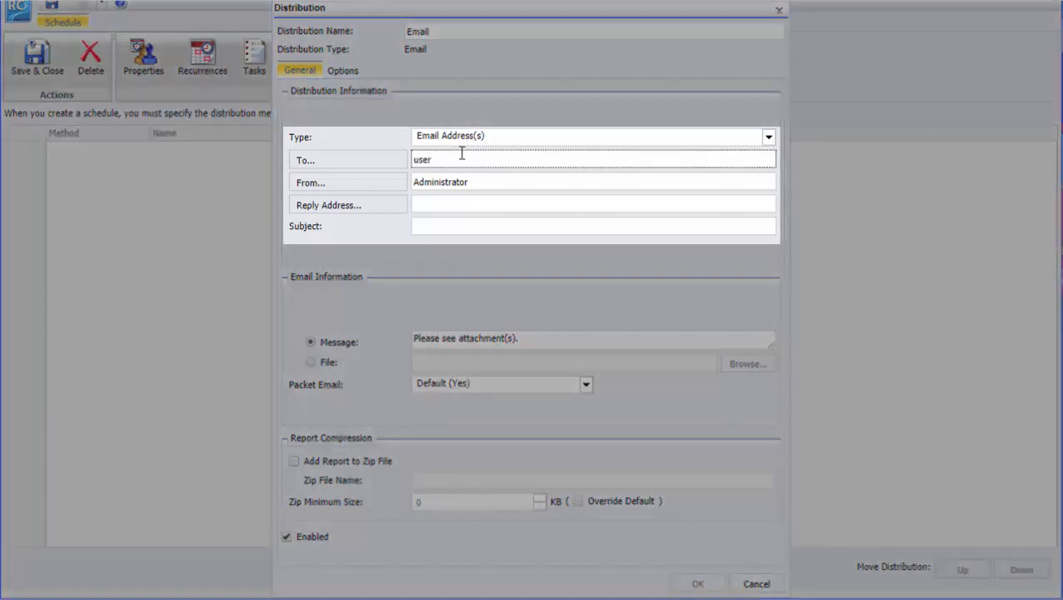
{"action": "type", "text": "1@localhost.com"}
- Set the distribution's sender to ReportCaster, enter the reply e-mail address, and confirm the distribution
{"action": "double_click", "coordinate": [454, 179]}
{"action": "type", "text": "ReportCaster"}
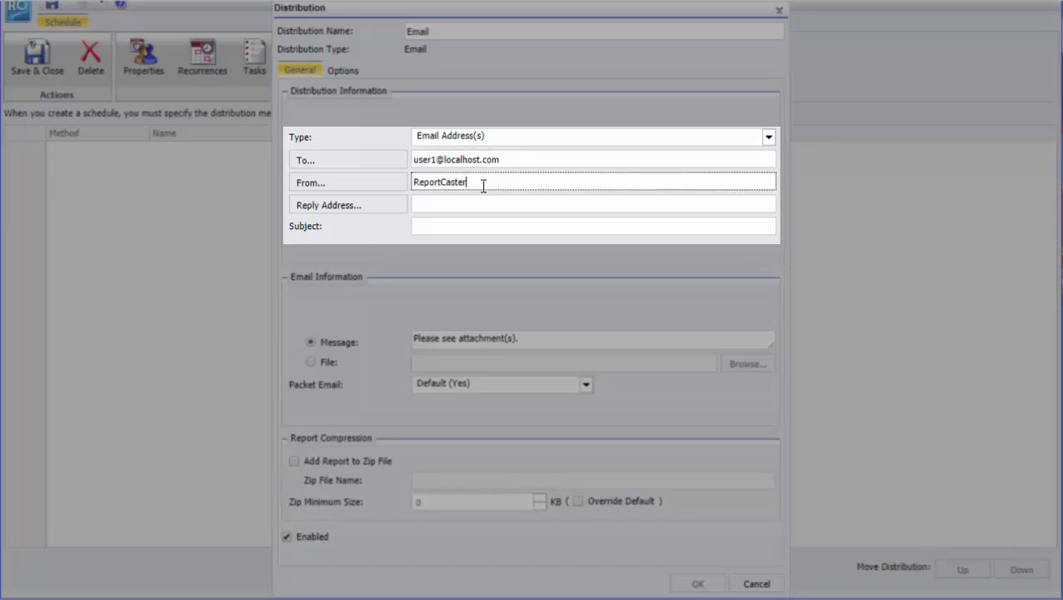
{"action": "left_click", "coordinate": [474, 202]}
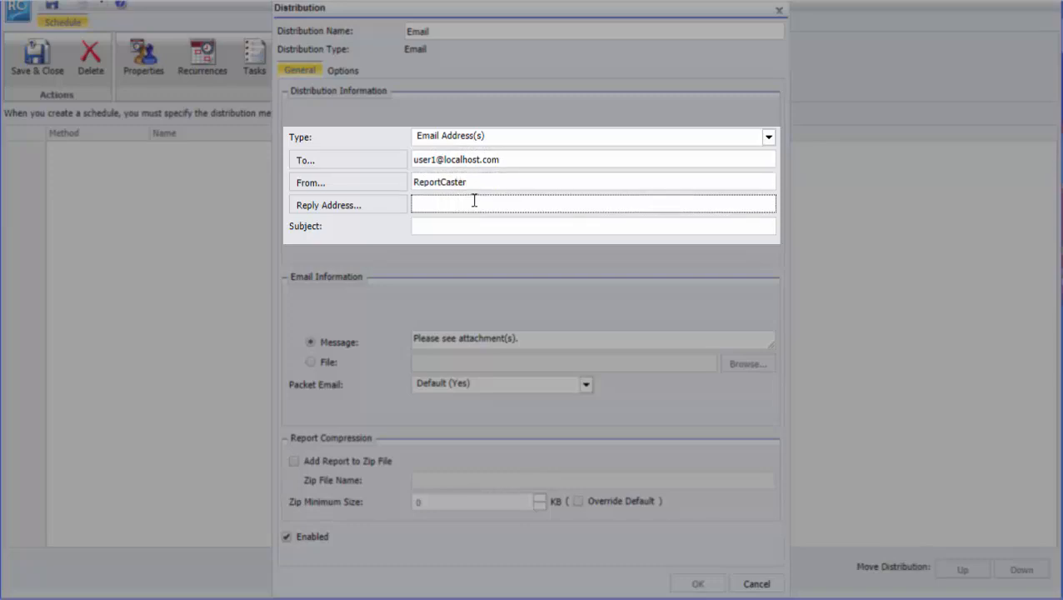
{"action": "type", "text": "ReportCaster@localhost.com"}
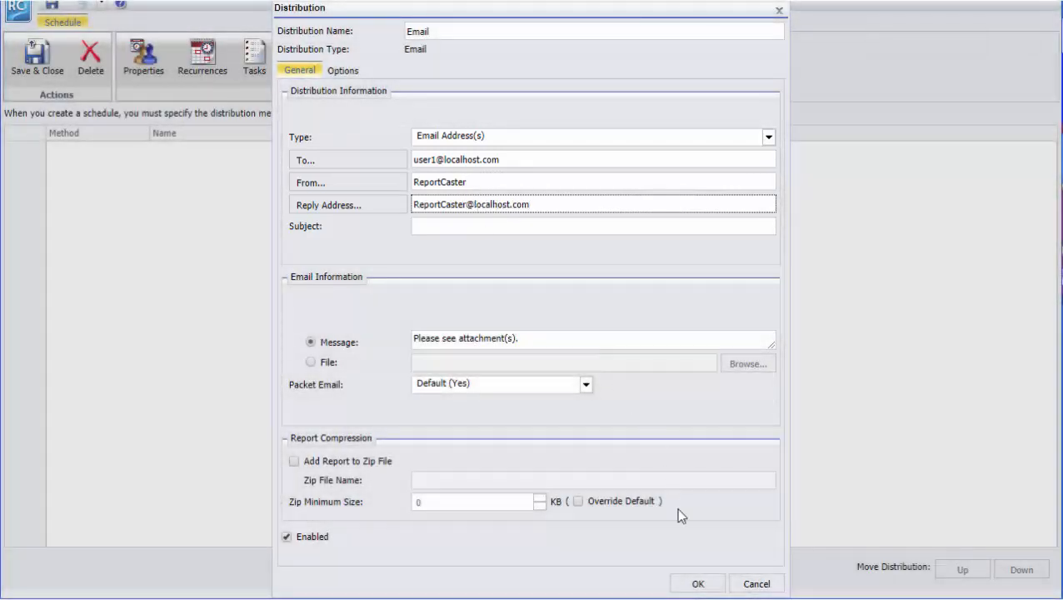
{"action": "left_click", "coordinate": [698, 584]}
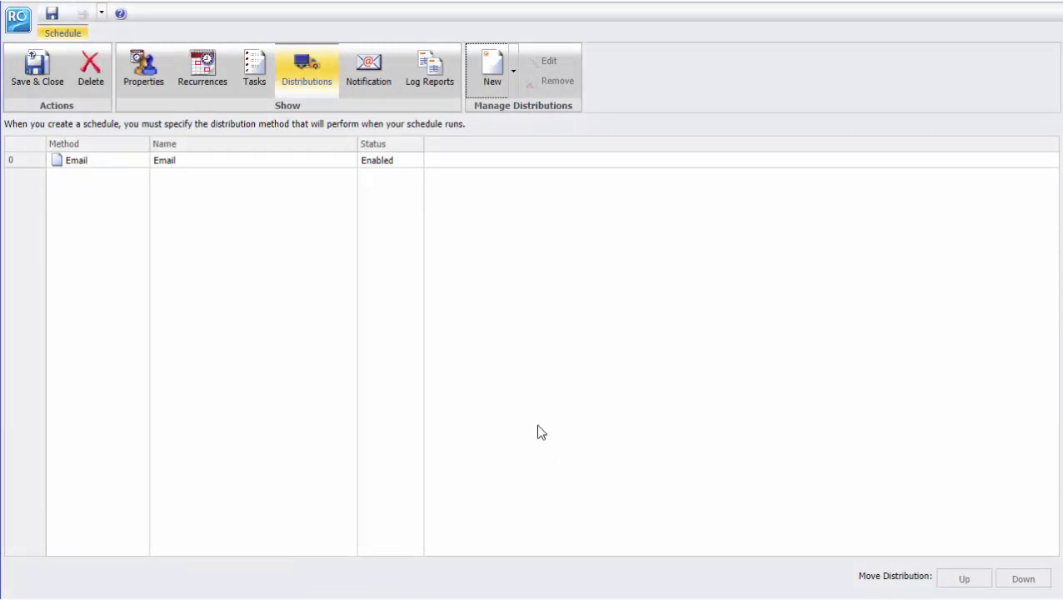
- Disable the schedule from running at its specified time and save it in My Content as Extract Data and Run Reports
{"action": "left_click", "coordinate": [150, 76]}
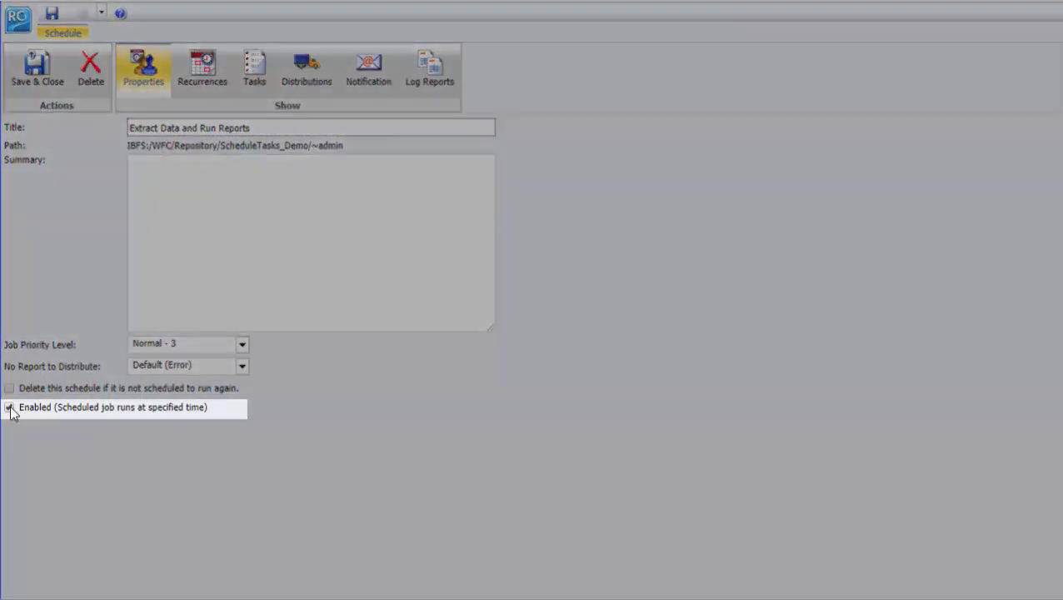
{"action": "left_click", "coordinate": [10, 408]}
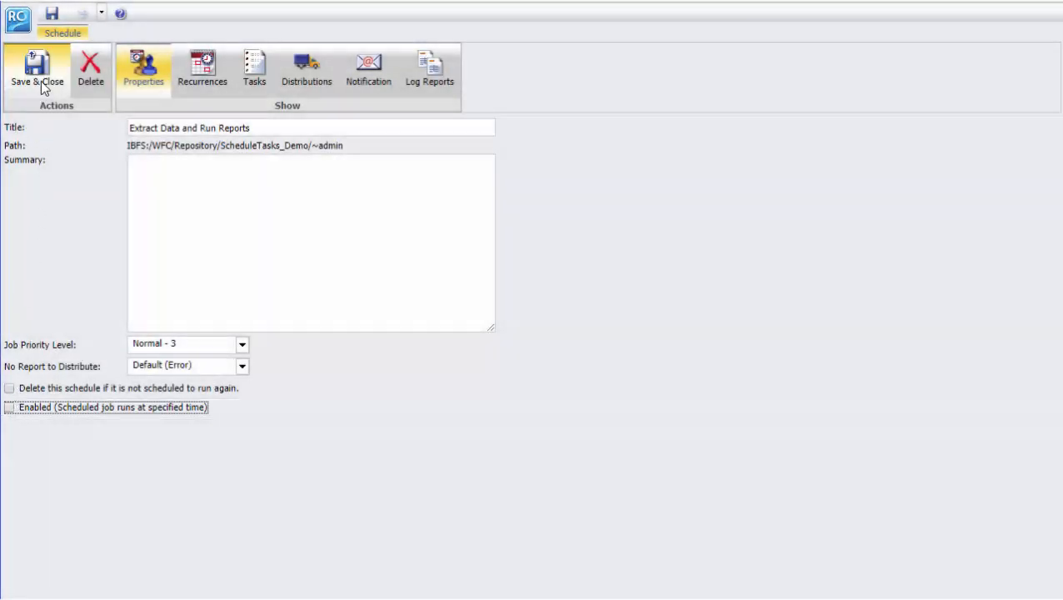
{"action": "left_click", "coordinate": [41, 81]}
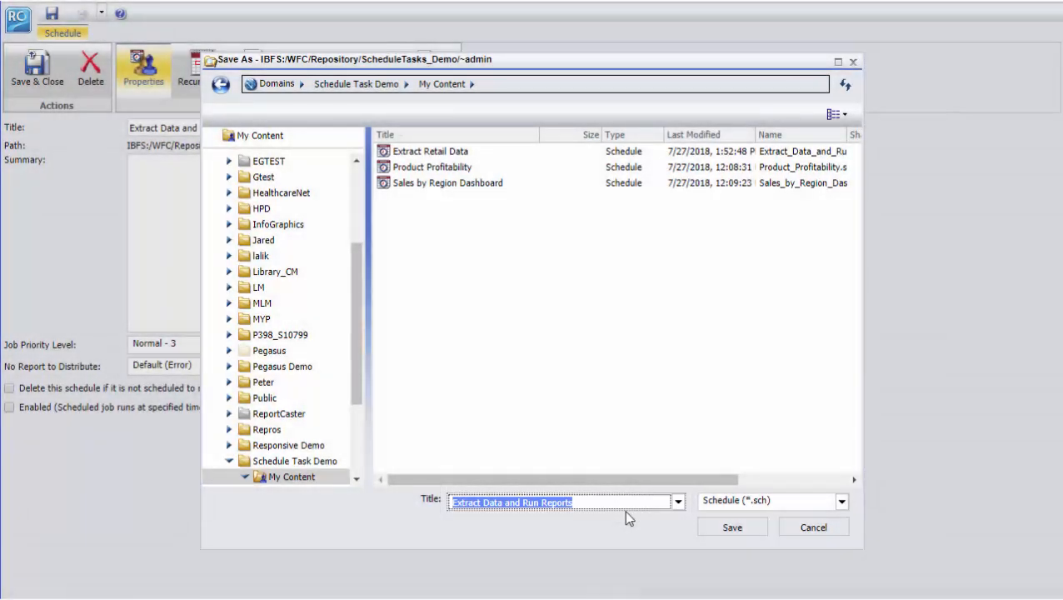
{"action": "left_click", "coordinate": [730, 527]}
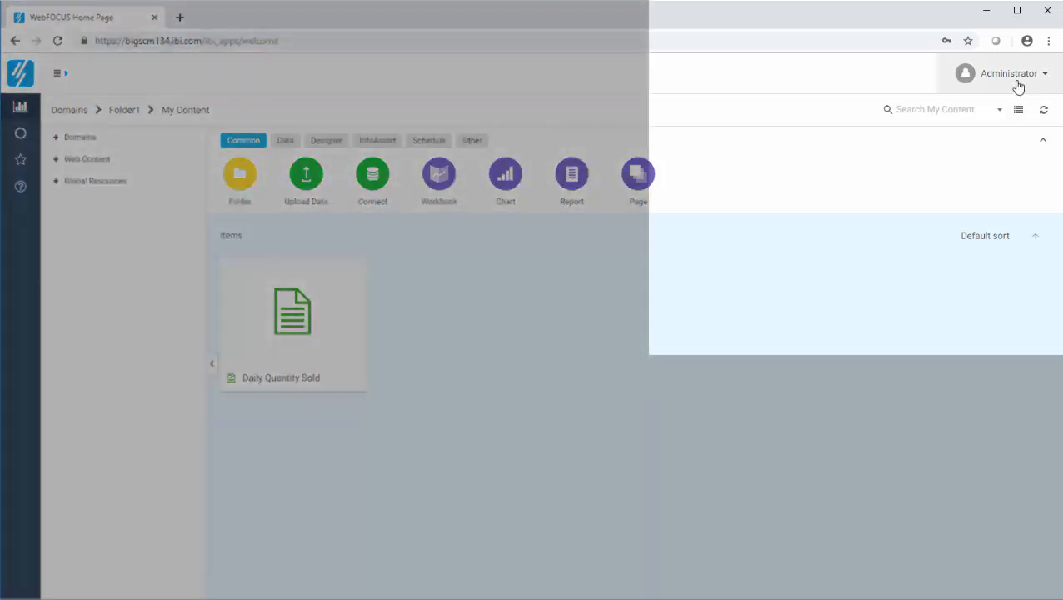
- Open ReportCaster Explorer and list the schedules of the Schedule Task Demo folder, including those in its subfolders
{"action": "left_click", "coordinate": [1017, 87]}
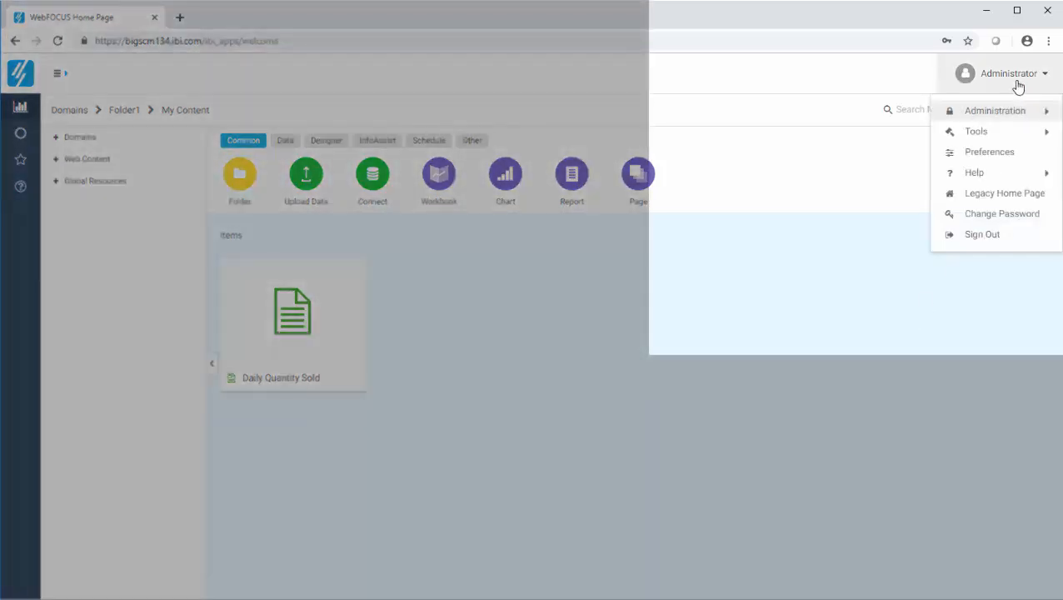
{"action": "mouse_move", "coordinate": [1006, 135]}
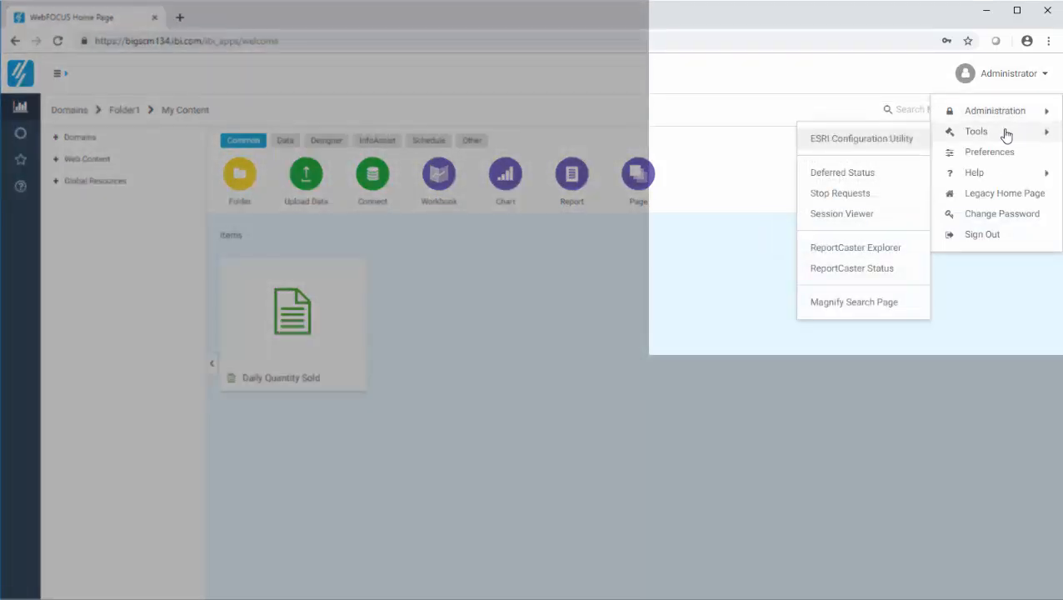
{"action": "left_click", "coordinate": [913, 251]}
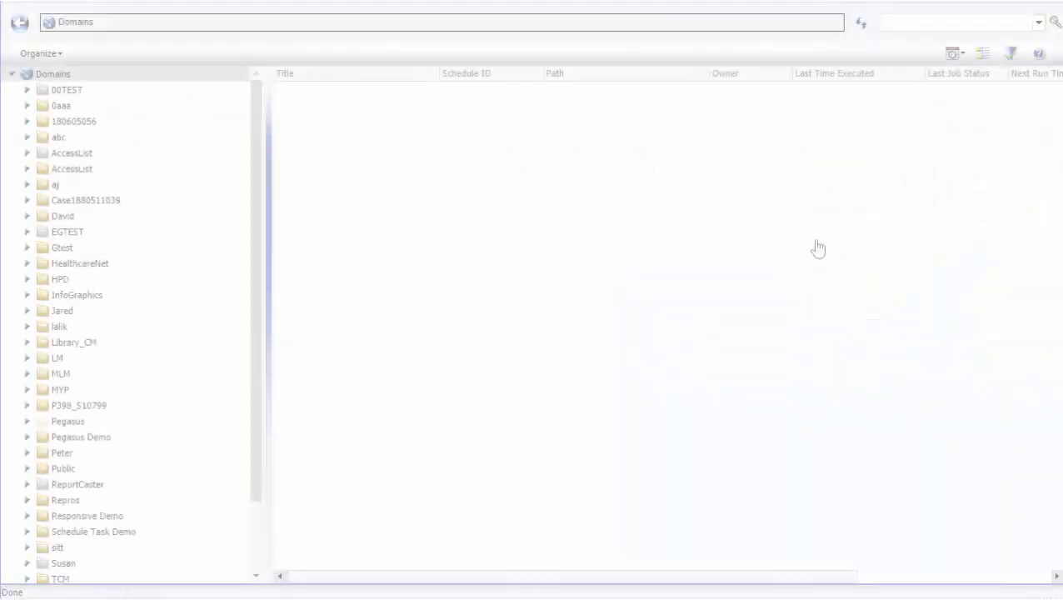
{"action": "left_click", "coordinate": [105, 532]}
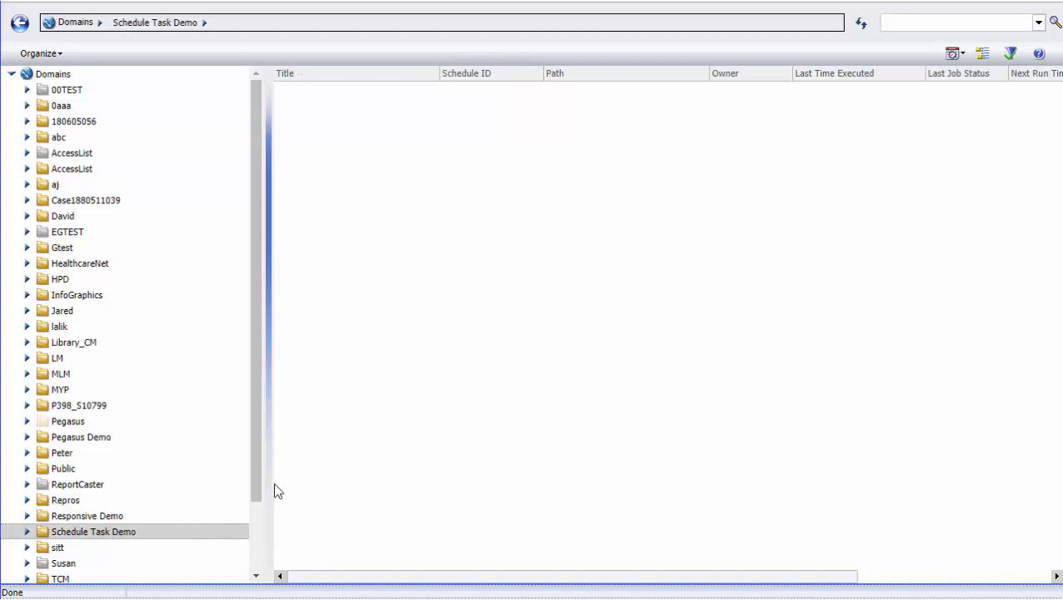
{"action": "left_click", "coordinate": [983, 55]}
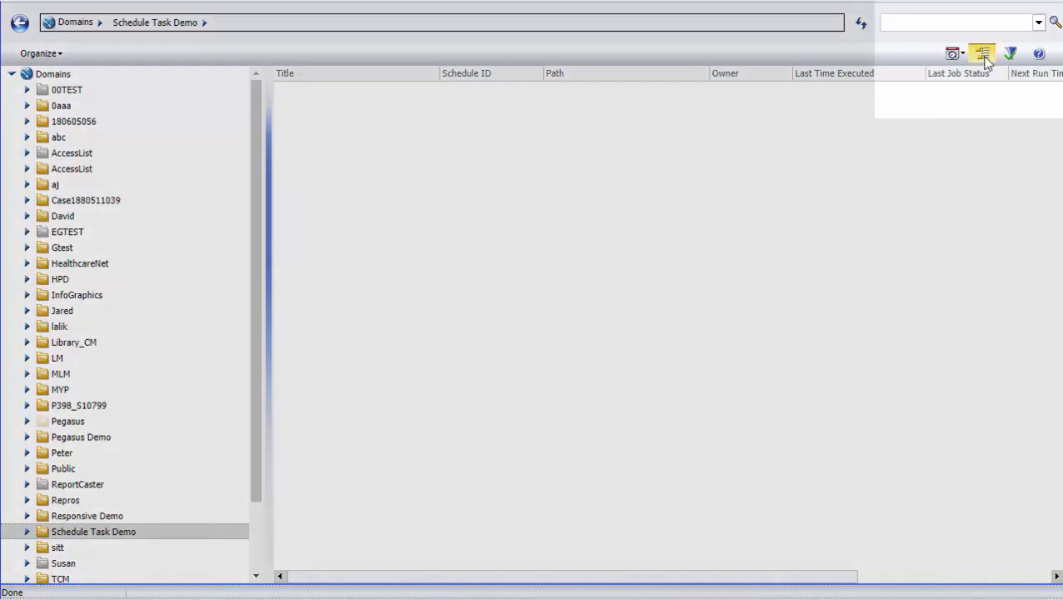
{"action": "left_click", "coordinate": [984, 55]}
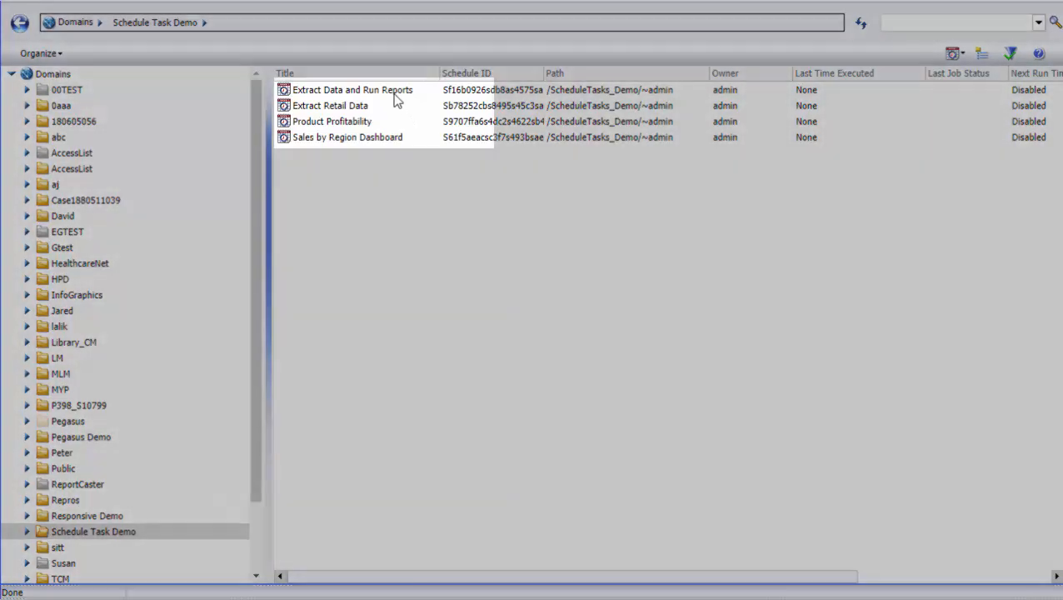
- Run the Extract Data and Run Reports schedule and confirm its submission
{"action": "right_click", "coordinate": [395, 95]}
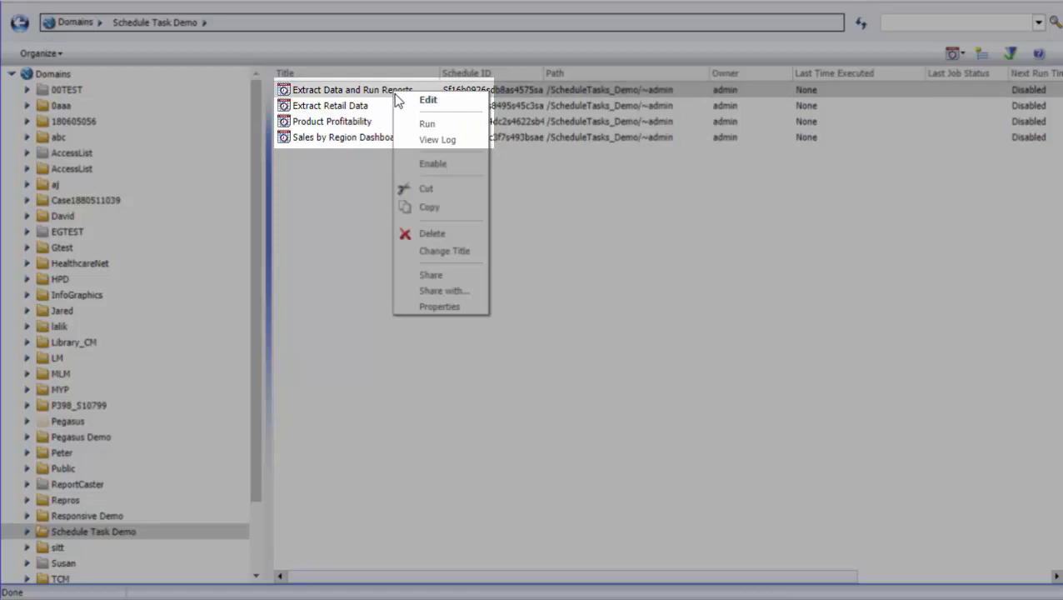
{"action": "left_click", "coordinate": [425, 125]}
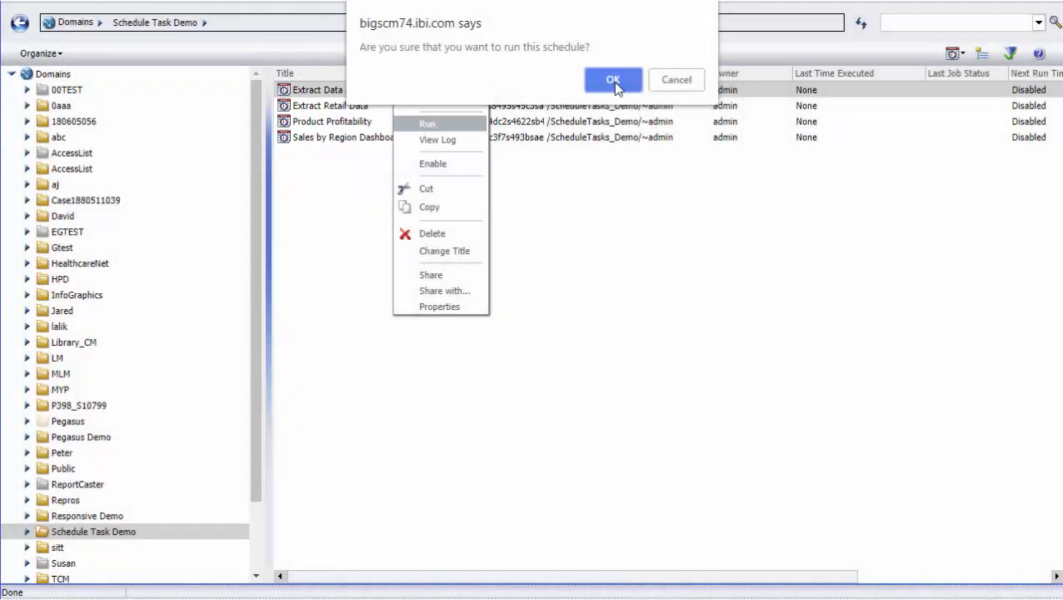
{"action": "left_click", "coordinate": [613, 81]}
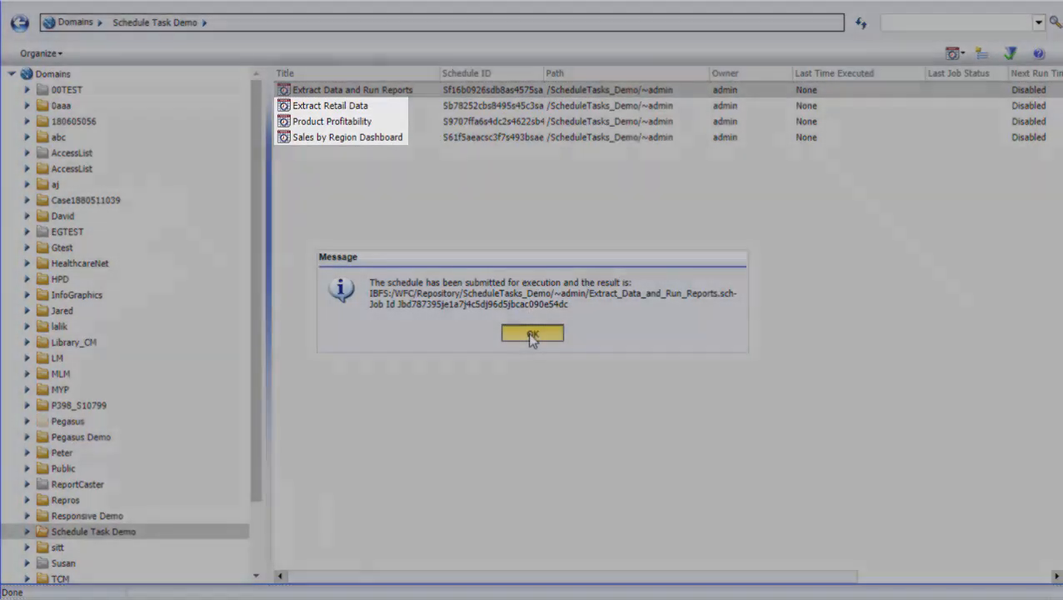
{"action": "left_click", "coordinate": [530, 334]}
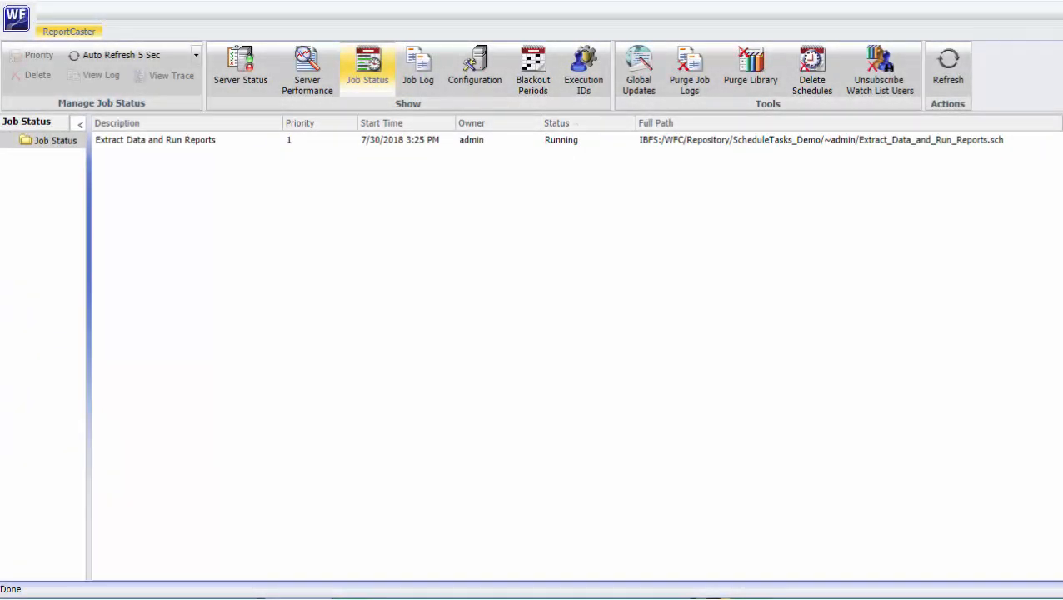